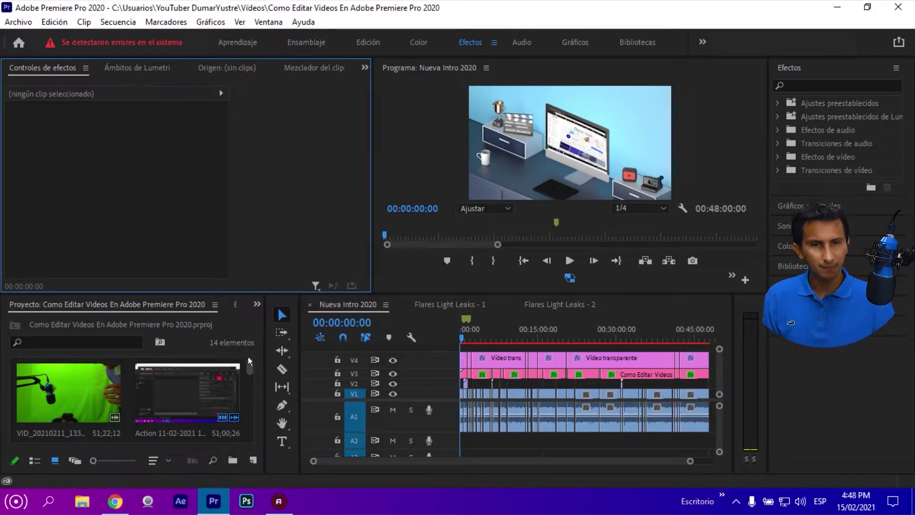
- Scrub through the Nueva Intro 2020 sequence, then reveal the Archivo > Exportar submenu
{"action": "left_click", "coordinate": [14, 21]}
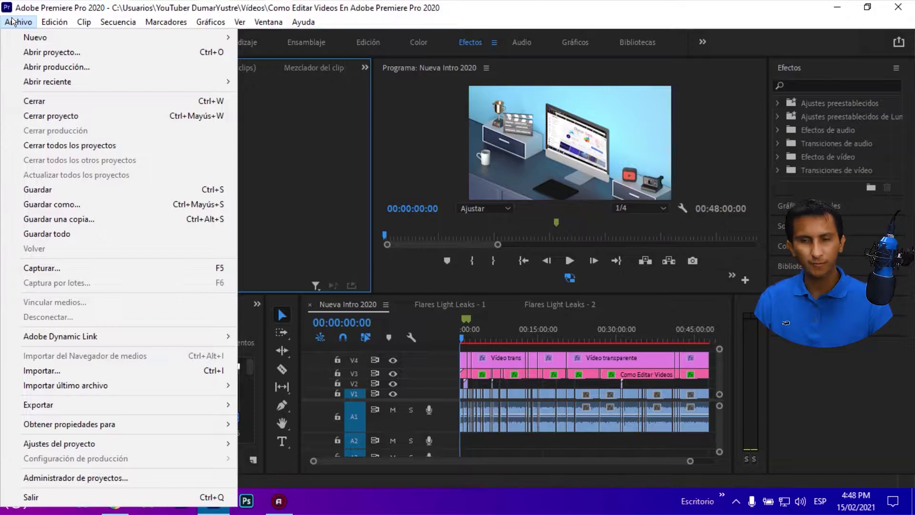
{"action": "left_click", "coordinate": [14, 22]}
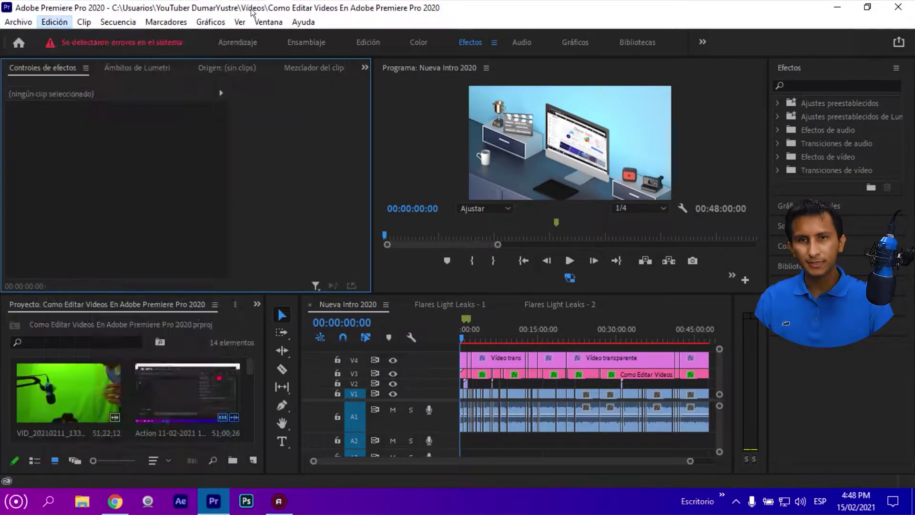
{"action": "left_click", "coordinate": [54, 21]}
{"action": "key", "text": "Escape"}
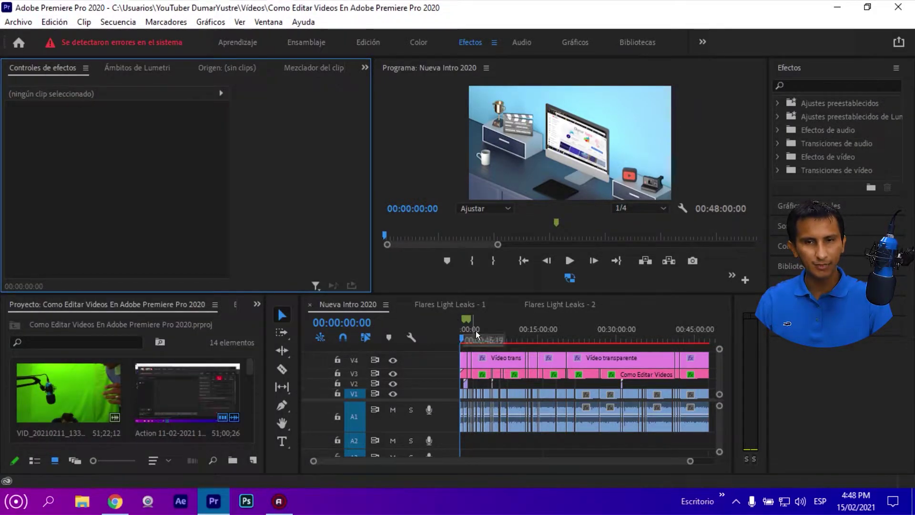
{"action": "mouse_move", "coordinate": [462, 333]}
{"action": "left_mouse_down"}
{"action": "mouse_move", "coordinate": [495, 330]}
{"action": "mouse_move", "coordinate": [430, 341]}
{"action": "left_mouse_up"}
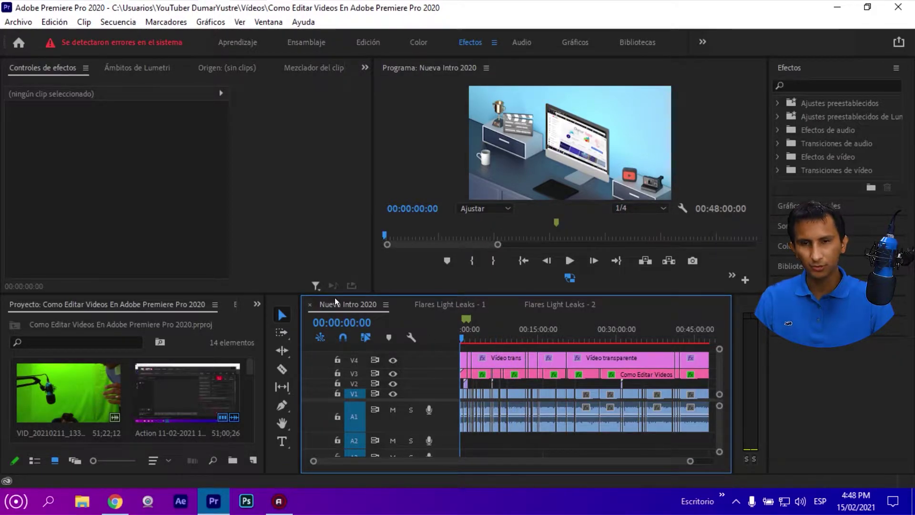
{"action": "left_click", "coordinate": [15, 26]}
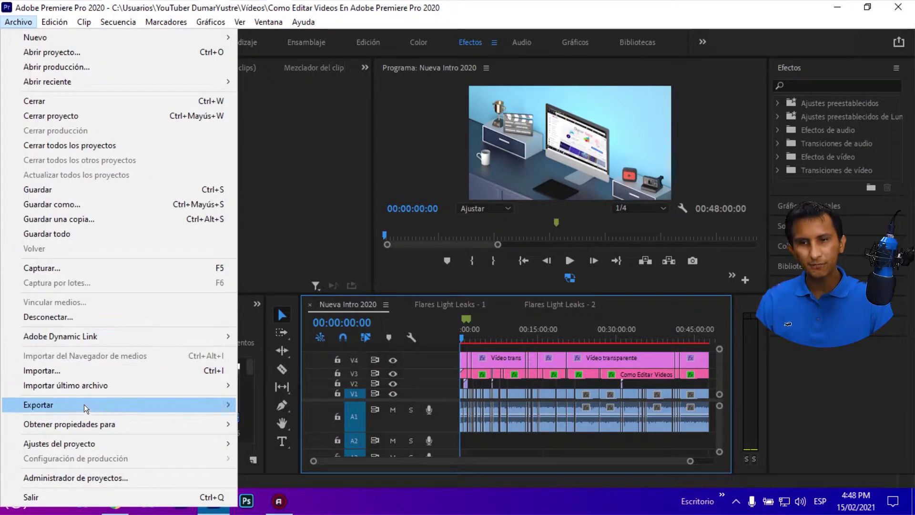
{"action": "mouse_move", "coordinate": [97, 413]}
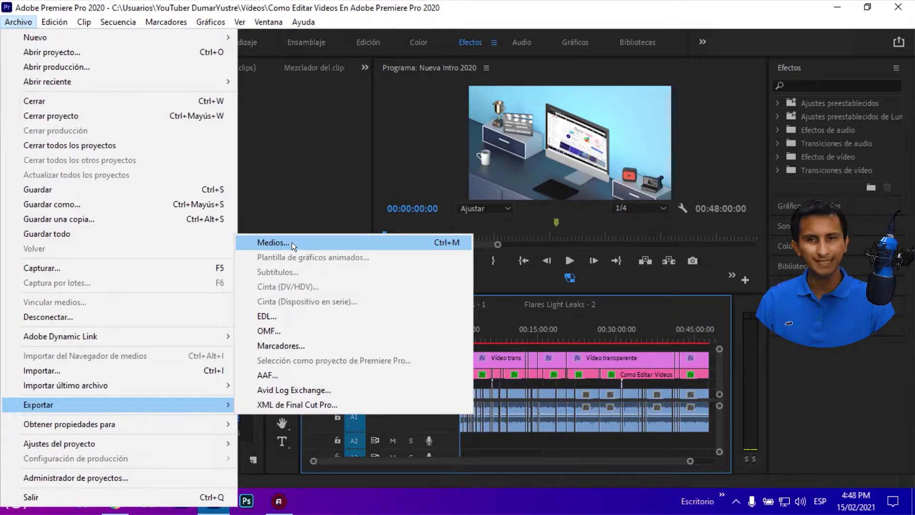
- Choose Exportar > Medios and enlarge the Ajustes de exportación dialog to nearly full screen
{"action": "left_click", "coordinate": [292, 242]}
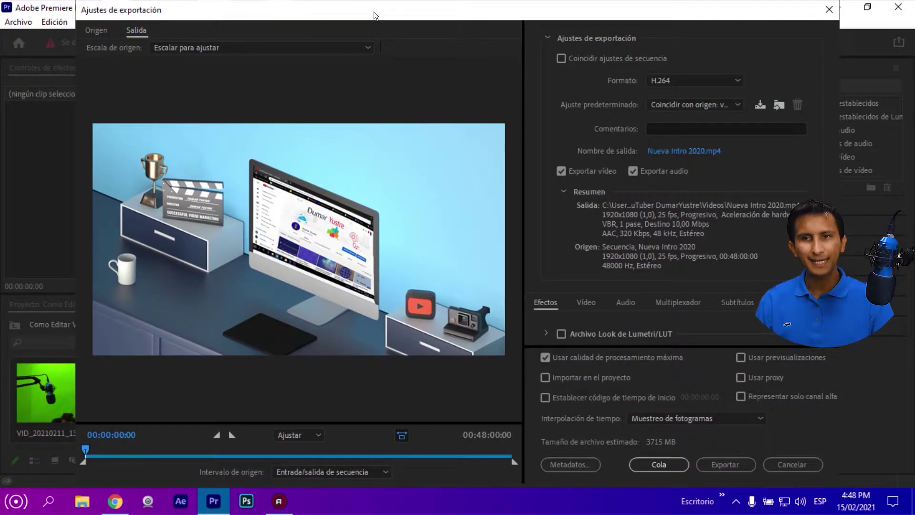
{"action": "left_click_drag", "start_coordinate": [374, 12], "coordinate": [358, 12]}
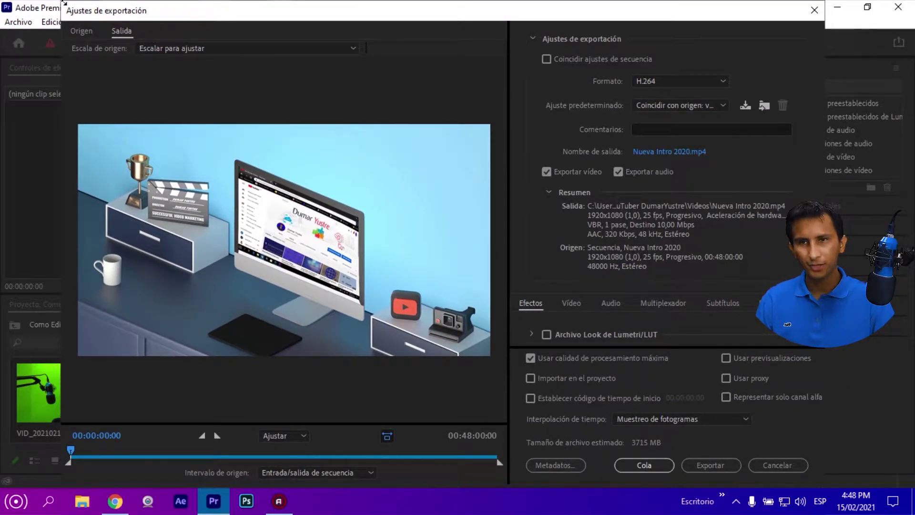
{"action": "mouse_move", "coordinate": [63, 3]}
{"action": "left_mouse_down"}
{"action": "mouse_move", "coordinate": [213, 157]}
{"action": "mouse_move", "coordinate": [261, 174]}
{"action": "left_mouse_up"}
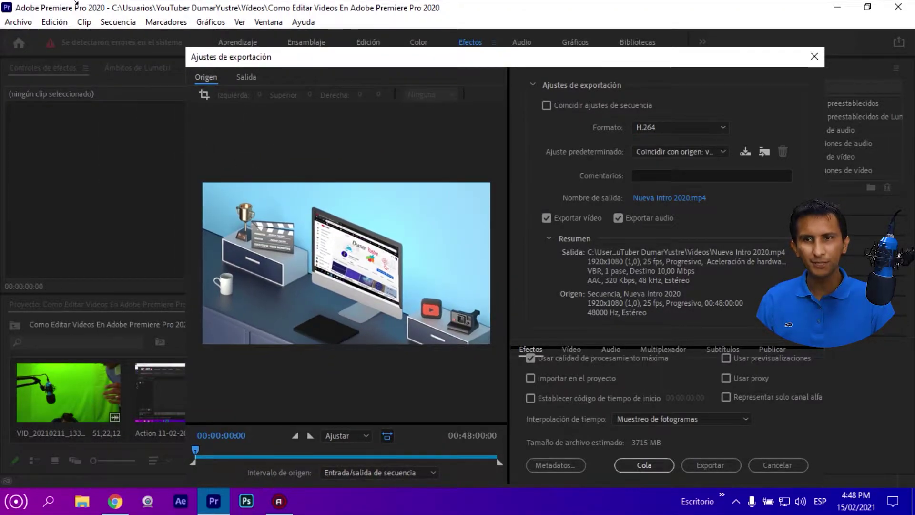
{"action": "left_click_drag", "start_coordinate": [75, 2], "coordinate": [71, 1]}
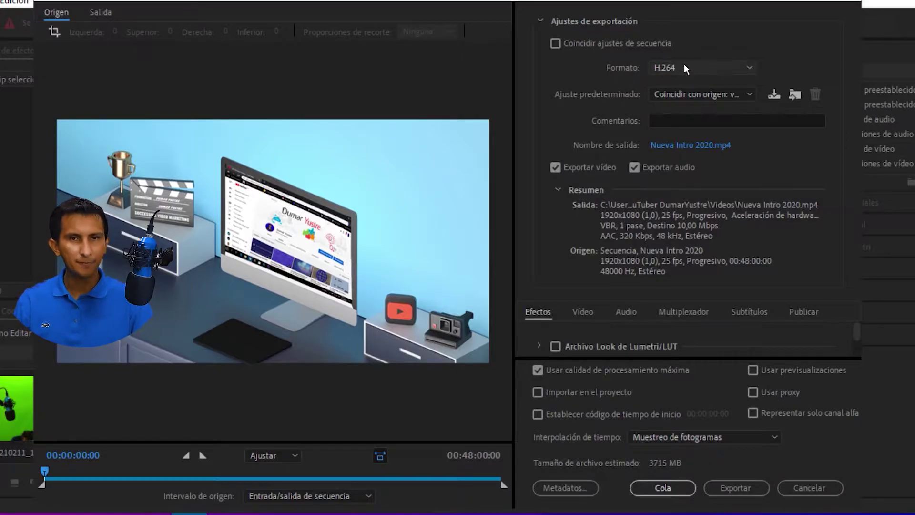
{"action": "left_click", "coordinate": [538, 19]}
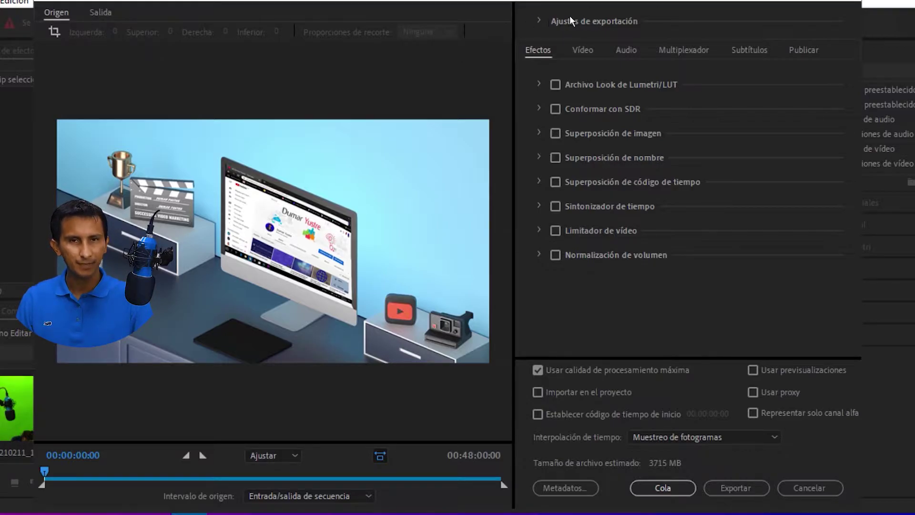
{"action": "left_click", "coordinate": [537, 18]}
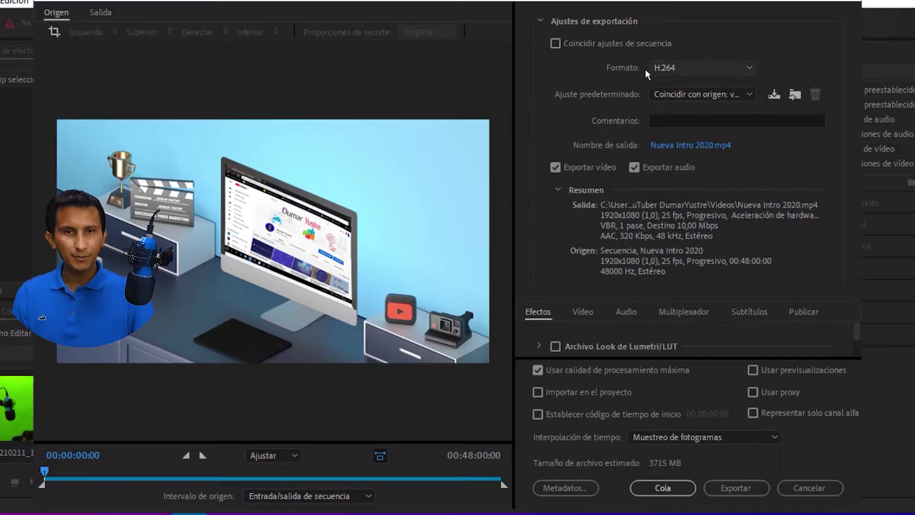
{"action": "left_click", "coordinate": [707, 68]}
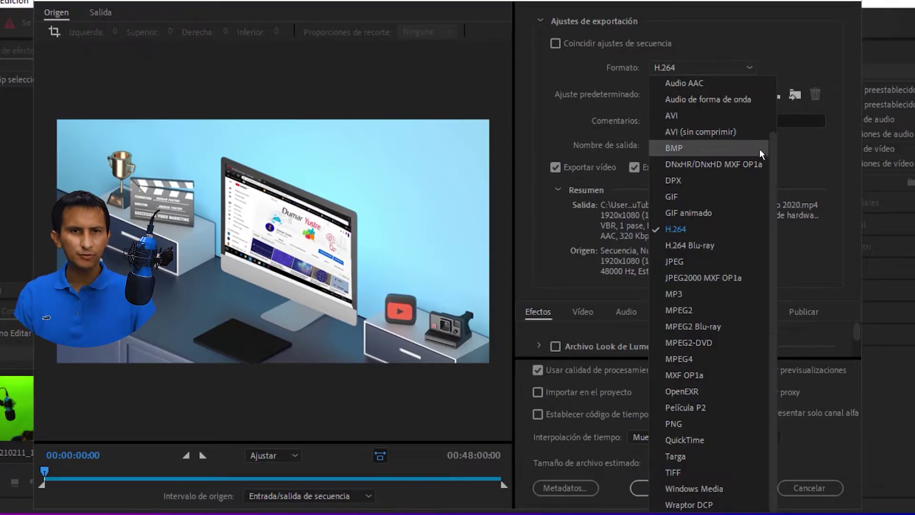
{"action": "mouse_move", "coordinate": [771, 181]}
{"action": "left_mouse_down"}
{"action": "mouse_move", "coordinate": [772, 122]}
{"action": "mouse_move", "coordinate": [771, 213]}
{"action": "left_mouse_up"}
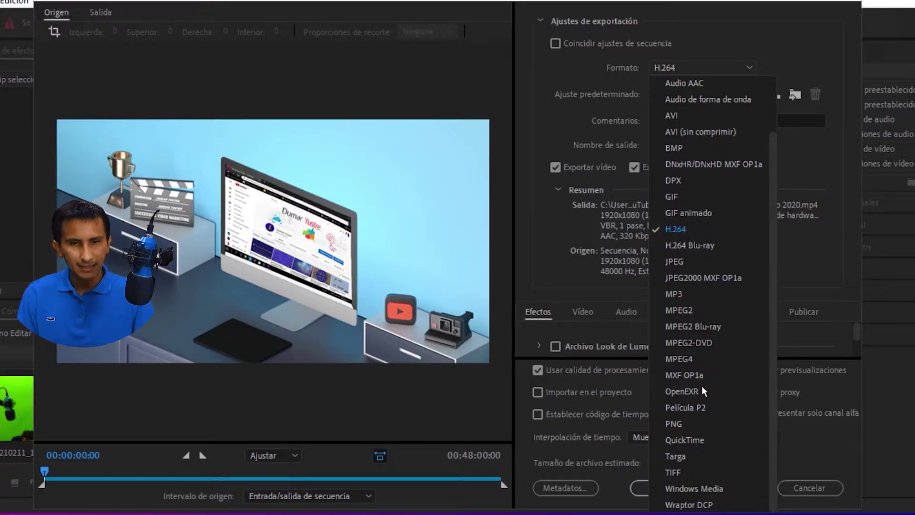
{"action": "scroll", "coordinate": [690, 272], "scroll_direction": "up", "scroll_amount": 2}
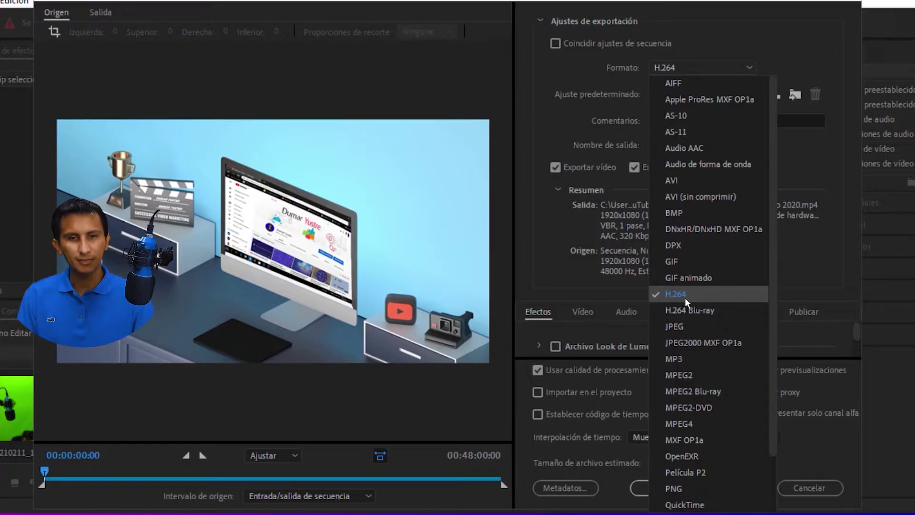
{"action": "left_click", "coordinate": [699, 293]}
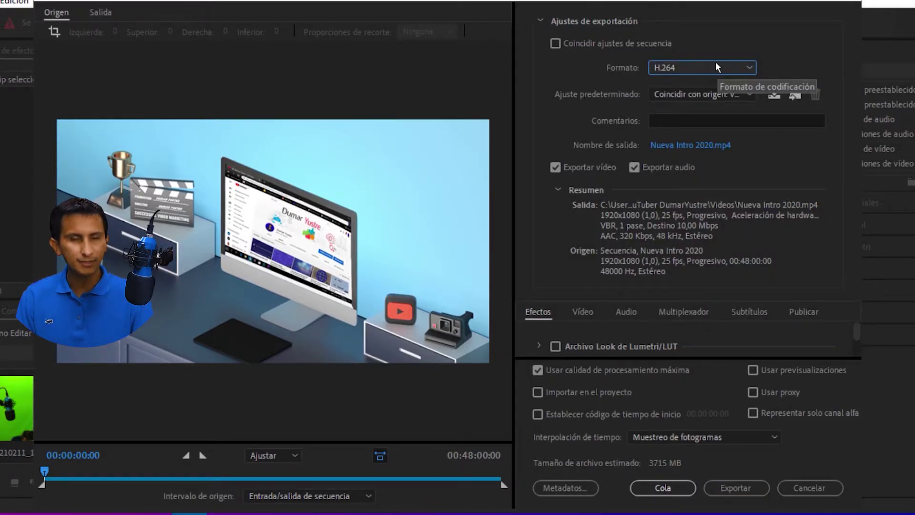
- Review the H.264 presets and keep 'Coincidir con origen: velocidad de bits alta' for Nueva Intro 2020.mp4
{"action": "left_click", "coordinate": [748, 95]}
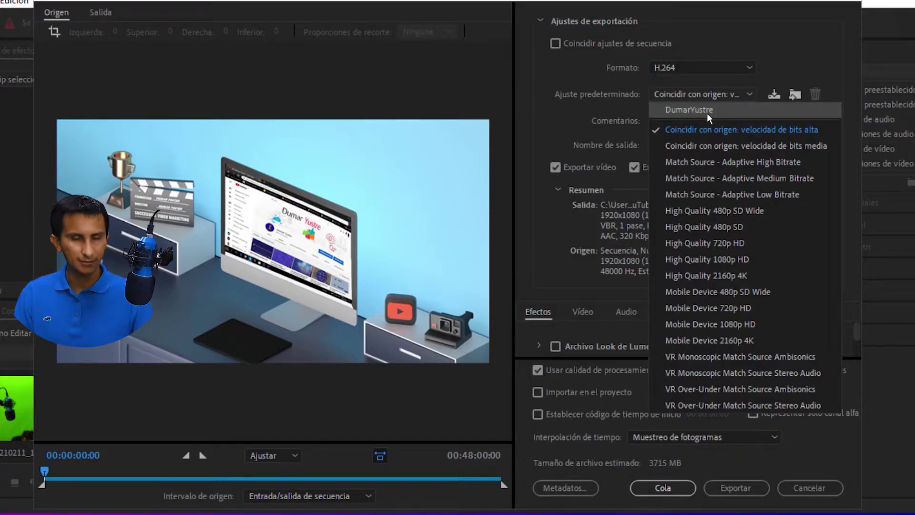
{"action": "left_click", "coordinate": [690, 46]}
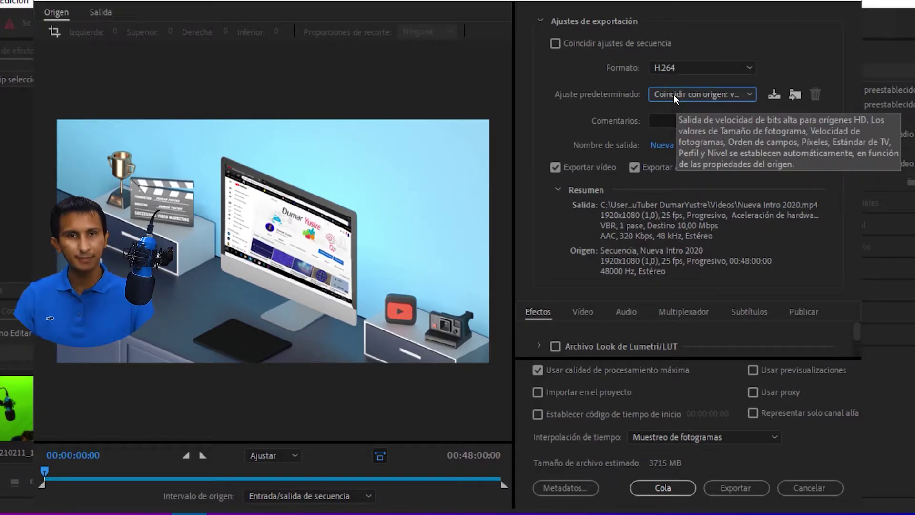
{"action": "left_click", "coordinate": [711, 94]}
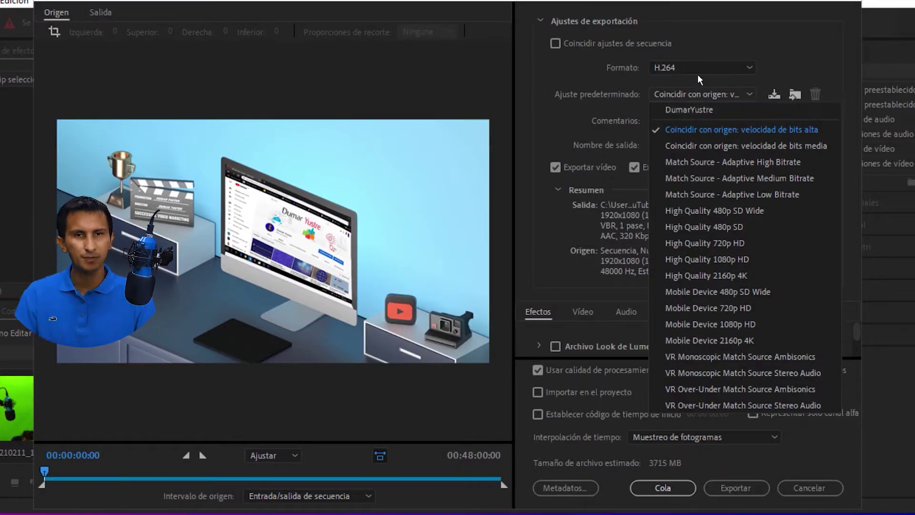
{"action": "left_click", "coordinate": [661, 1]}
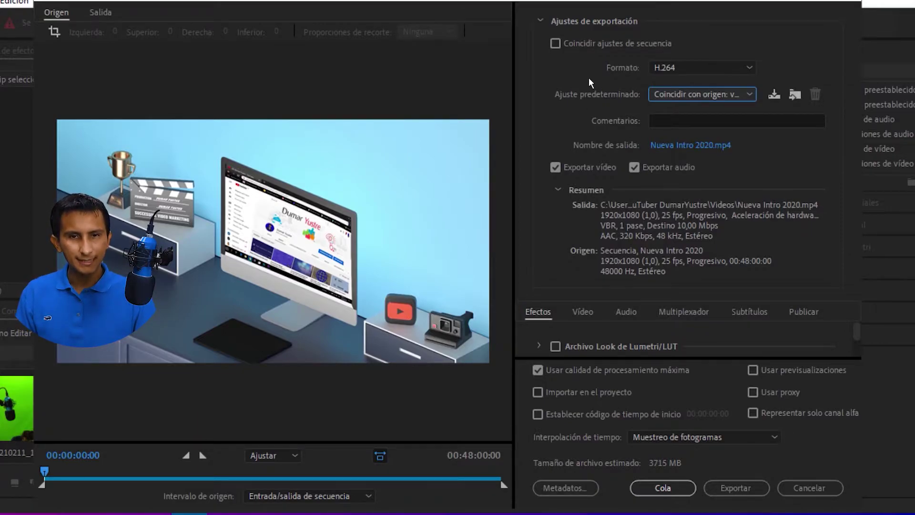
- Show the Vídeo tab, collapse the export summary, and expand Ajustes básicos de vídeo
{"action": "left_click", "coordinate": [582, 312]}
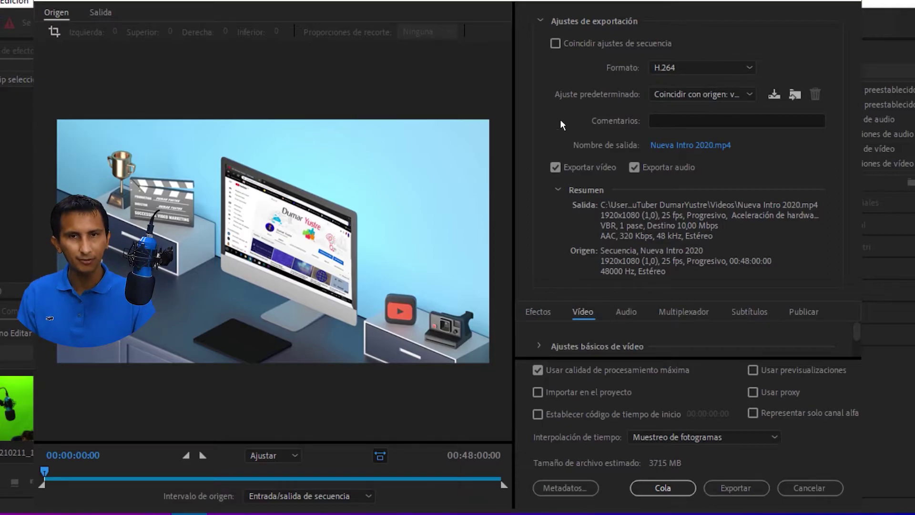
{"action": "left_click", "coordinate": [536, 17]}
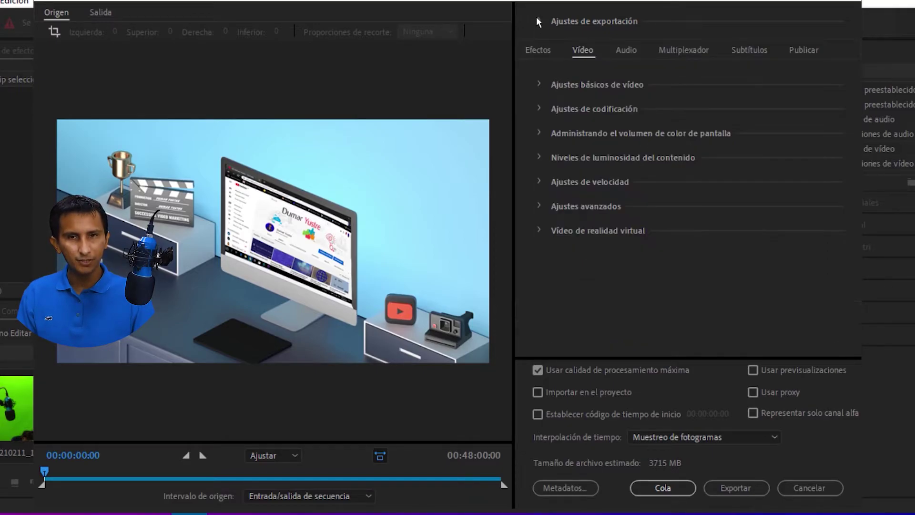
{"action": "left_click", "coordinate": [534, 82]}
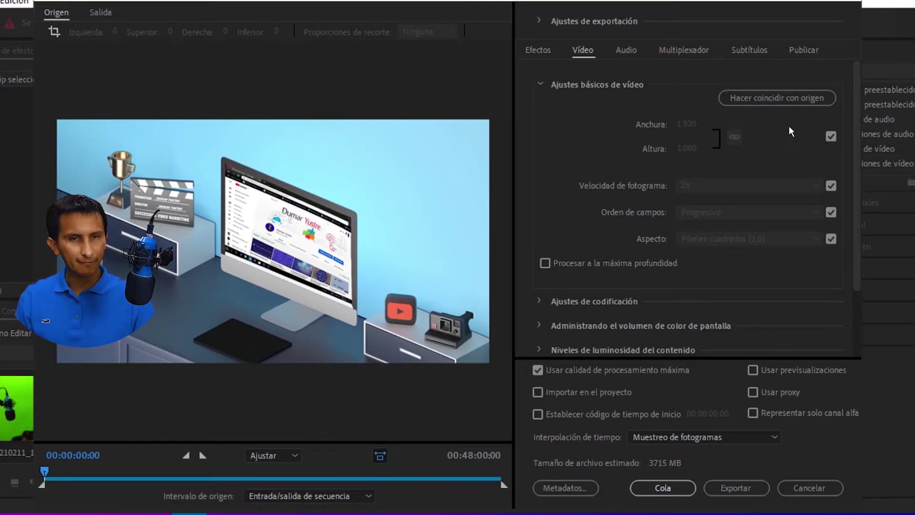
{"action": "left_click", "coordinate": [830, 137]}
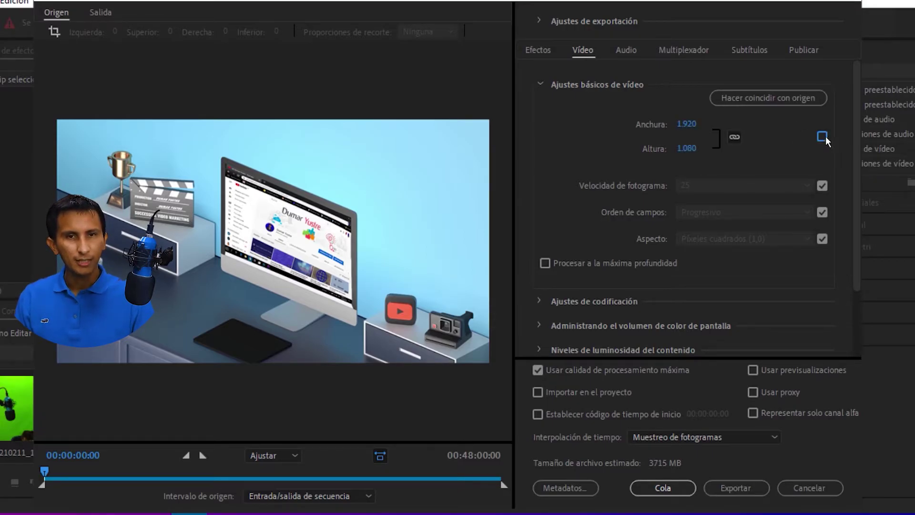
{"action": "left_click", "coordinate": [684, 123]}
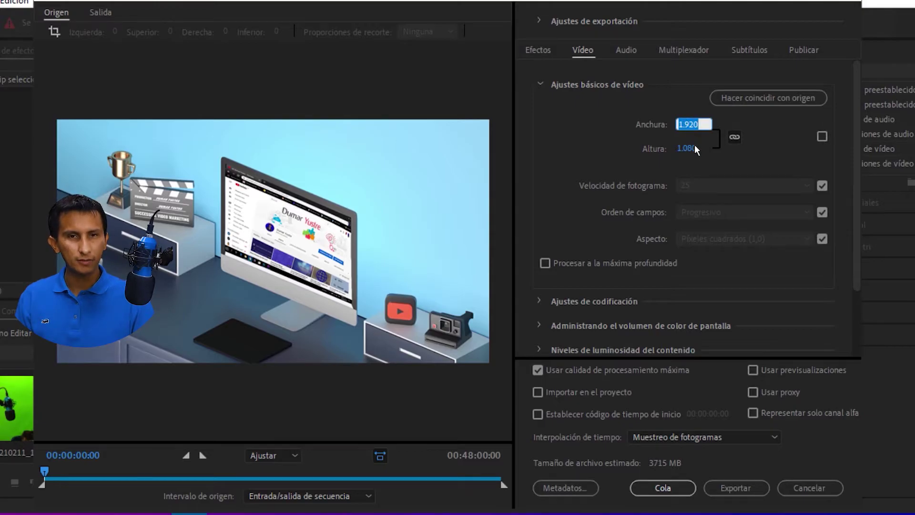
{"action": "left_click", "coordinate": [688, 146]}
{"action": "left_click", "coordinate": [688, 125]}
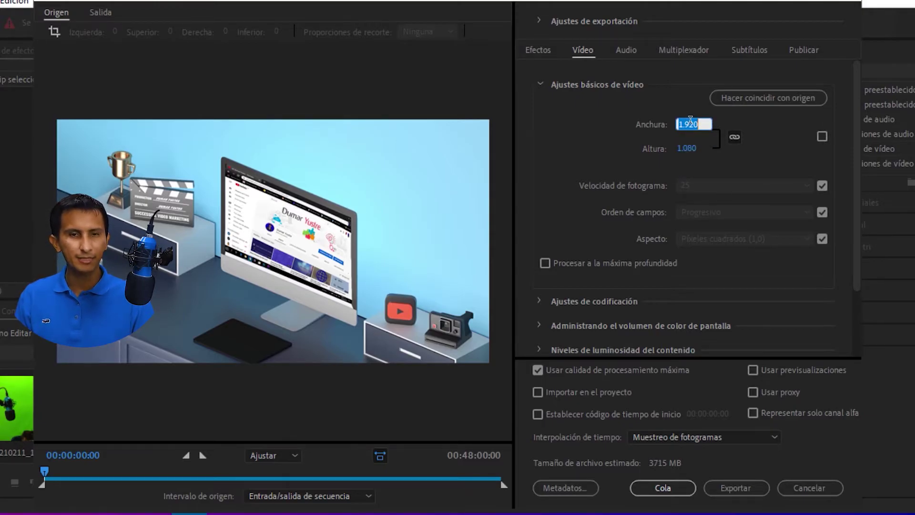
{"action": "left_click", "coordinate": [764, 148]}
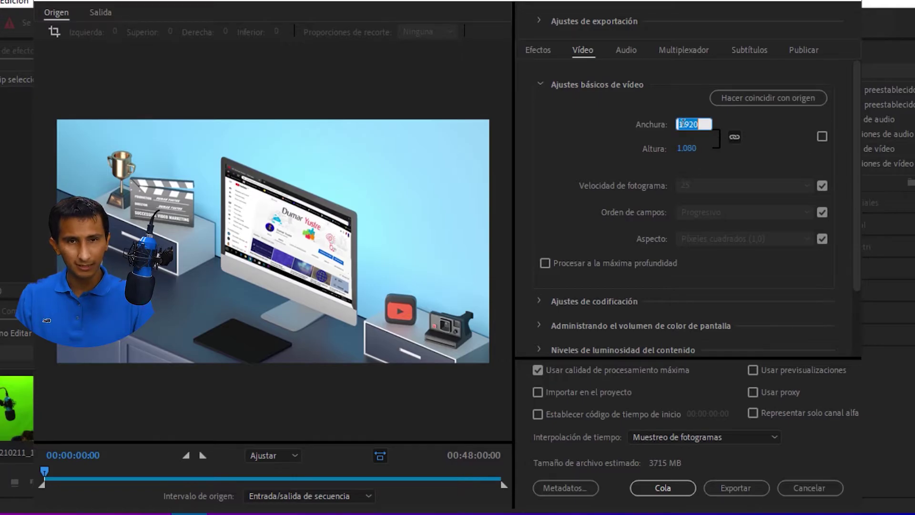
{"action": "left_click", "coordinate": [688, 149]}
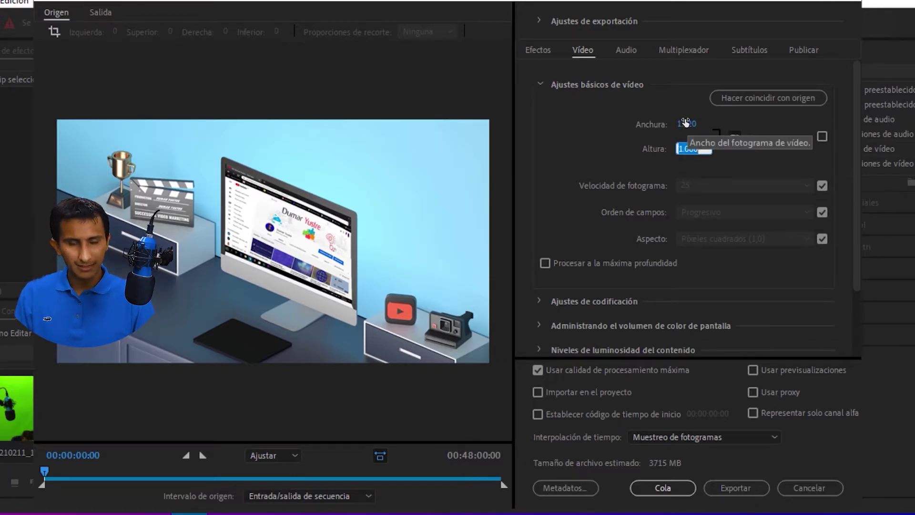
{"action": "left_click", "coordinate": [822, 137]}
{"action": "left_click", "coordinate": [822, 137]}
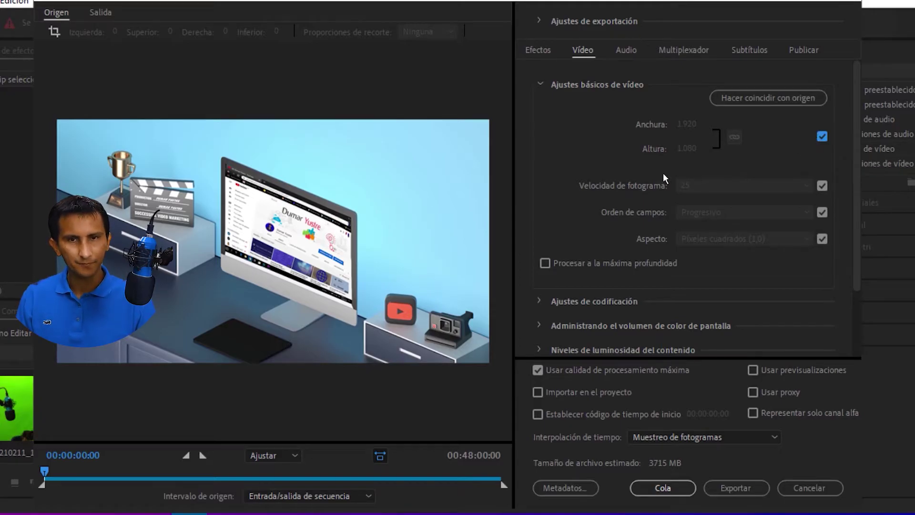
- Stop matching the source frame rate, leaving Velocidad de fotograma set manually at 25 fps
{"action": "left_click", "coordinate": [821, 185]}
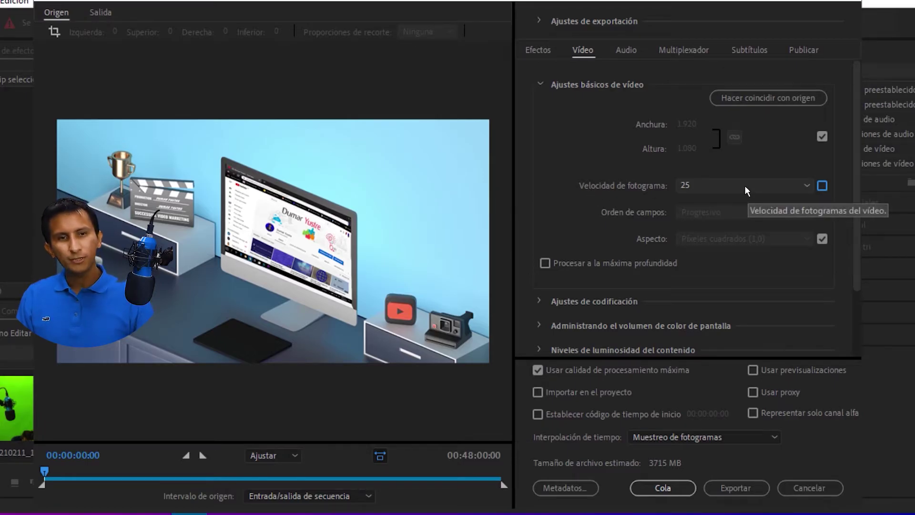
{"action": "left_click", "coordinate": [804, 185]}
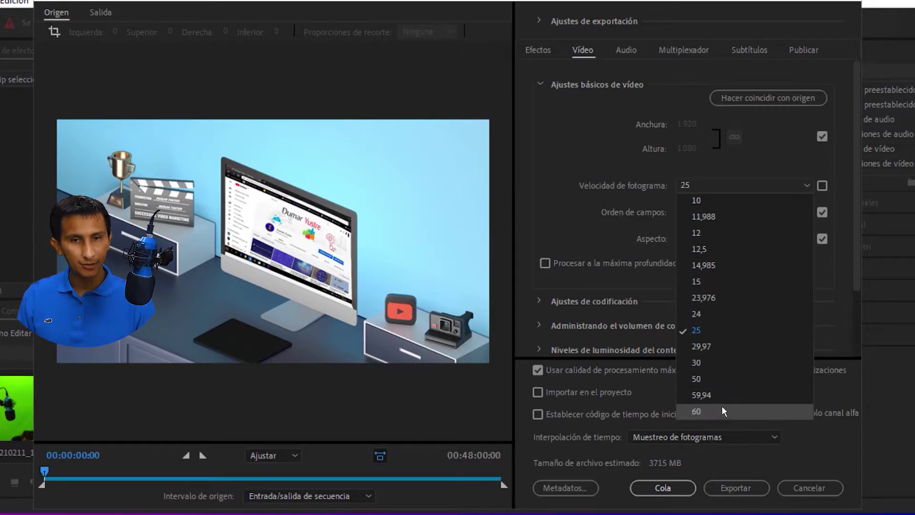
{"action": "key", "text": "Escape"}
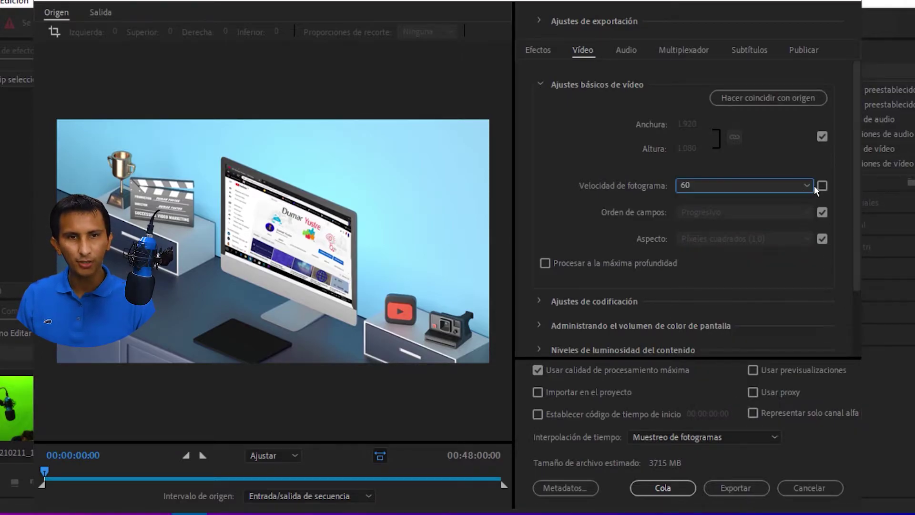
{"action": "left_click", "coordinate": [821, 186]}
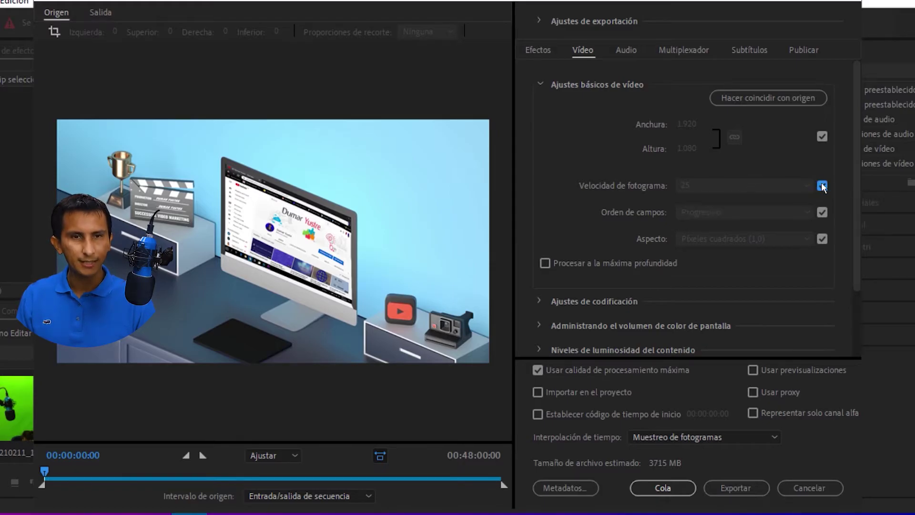
{"action": "left_click", "coordinate": [822, 185]}
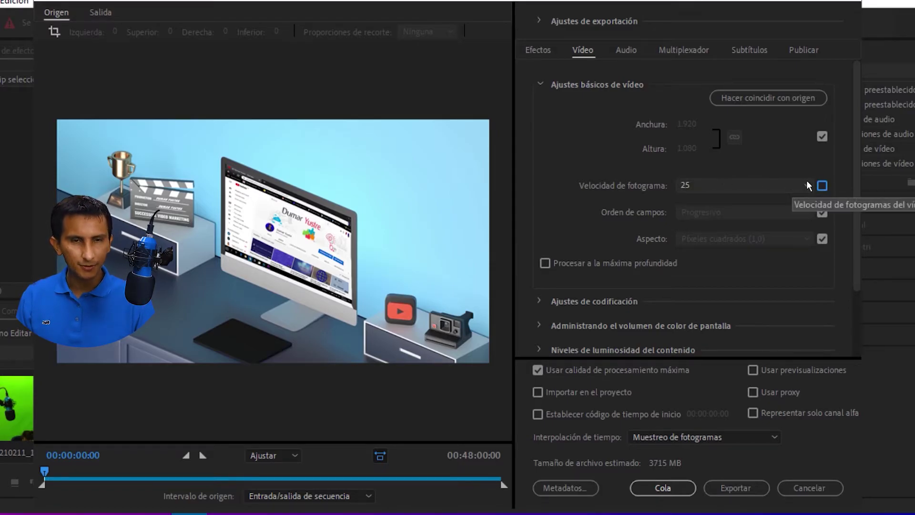
{"action": "left_click", "coordinate": [805, 182]}
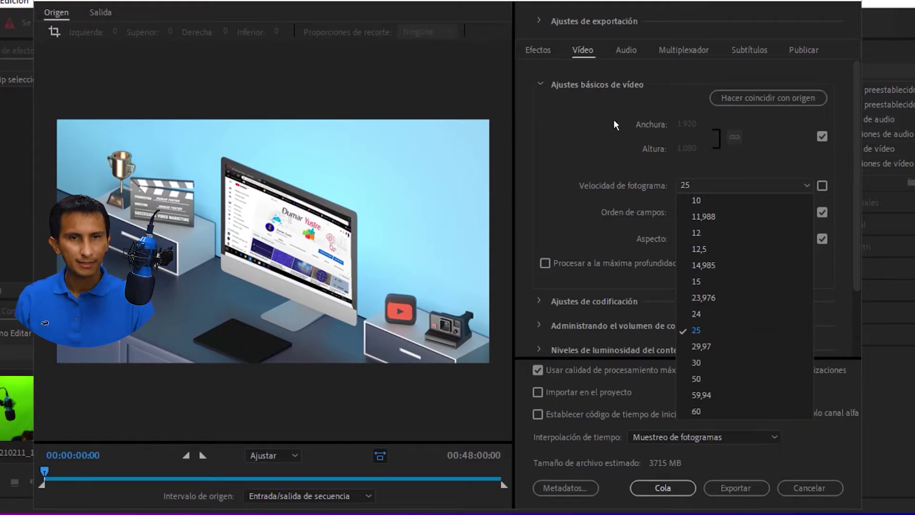
{"action": "left_click", "coordinate": [825, 152]}
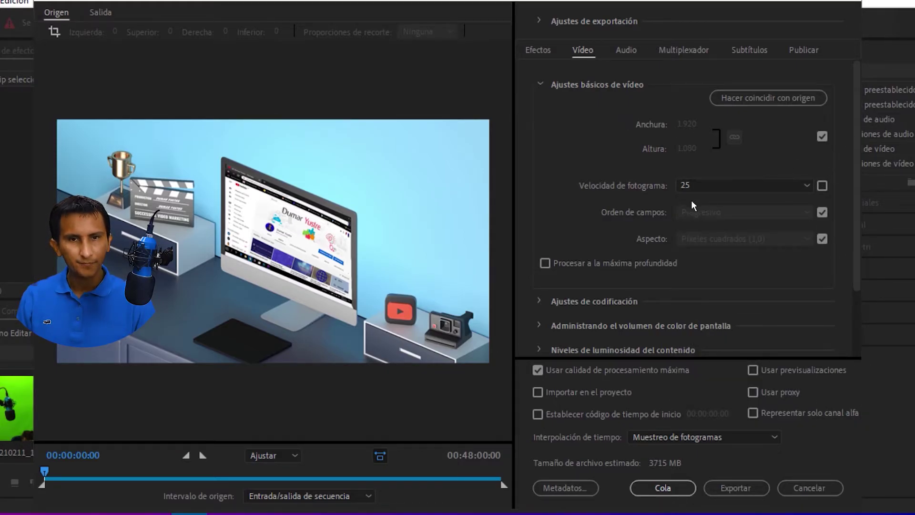
{"action": "scroll", "coordinate": [667, 210], "scroll_direction": "down", "scroll_amount": 3}
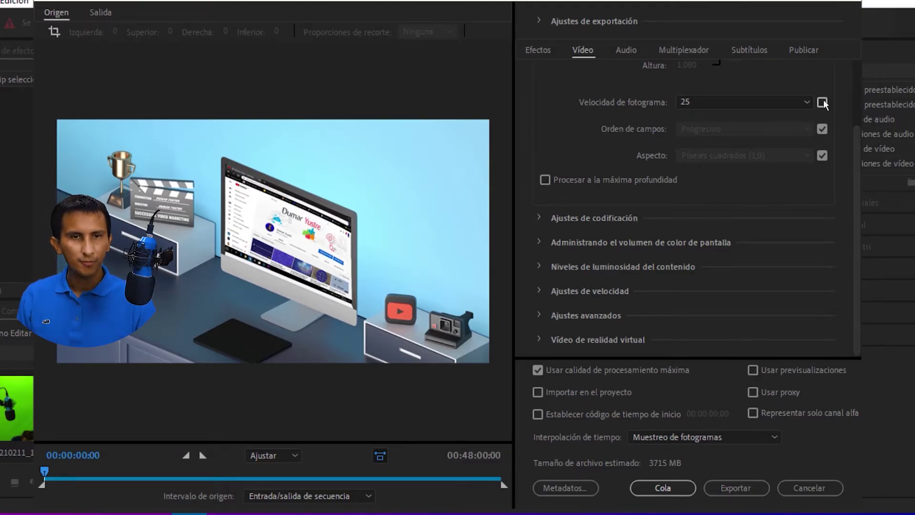
{"action": "left_click", "coordinate": [802, 100]}
{"action": "key", "text": "Escape"}
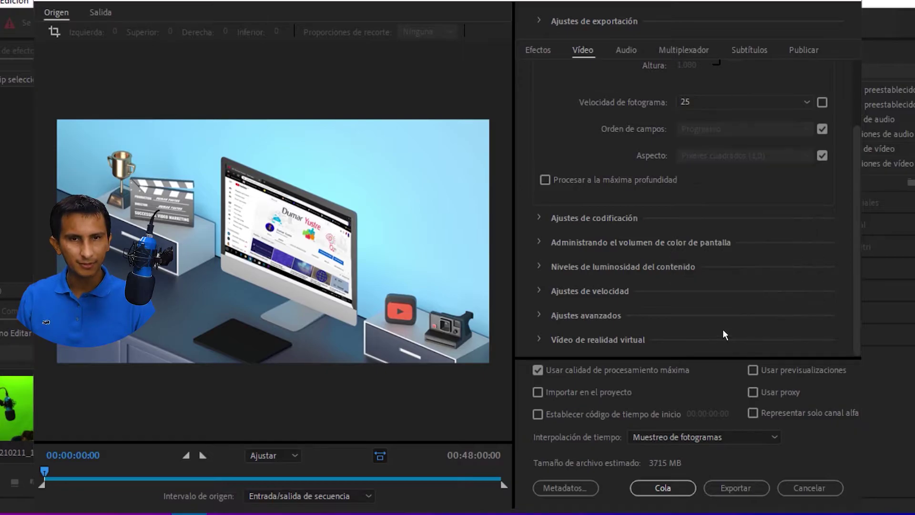
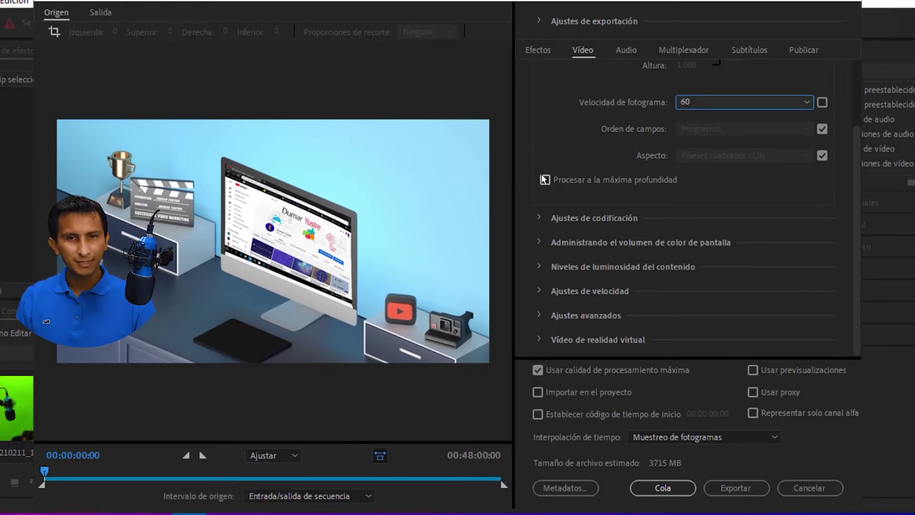
- Turn on maximum-depth rendering for the 60 fps H.264 video export
{"action": "left_click", "coordinate": [545, 179]}
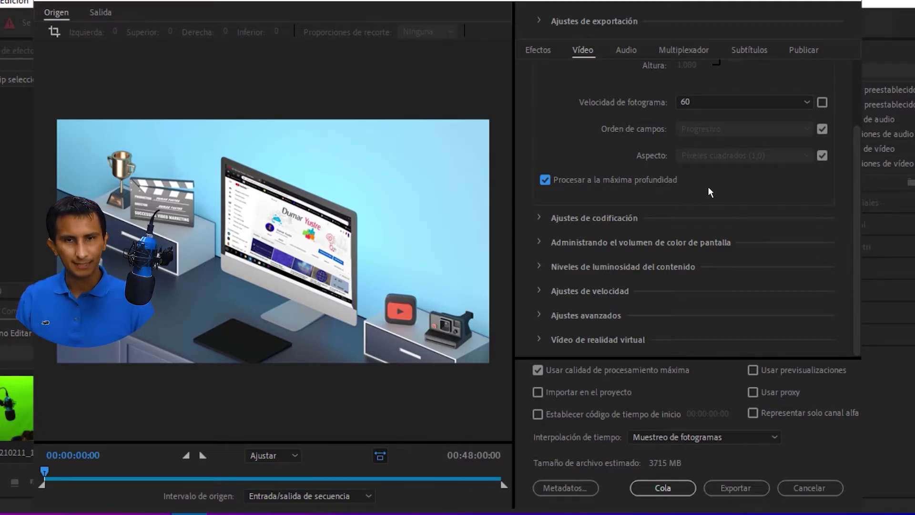
{"action": "scroll", "coordinate": [833, 176], "scroll_direction": "up", "scroll_amount": 3}
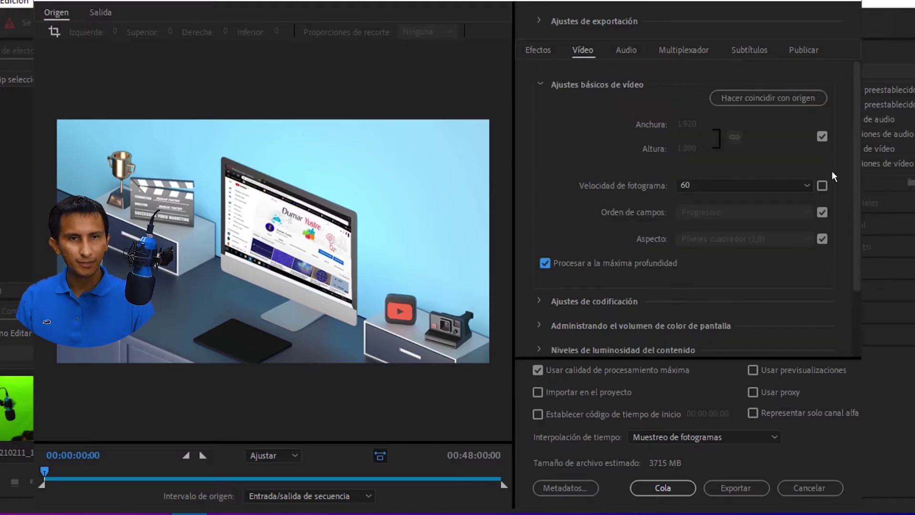
{"action": "scroll", "coordinate": [842, 168], "scroll_direction": "down", "scroll_amount": 3}
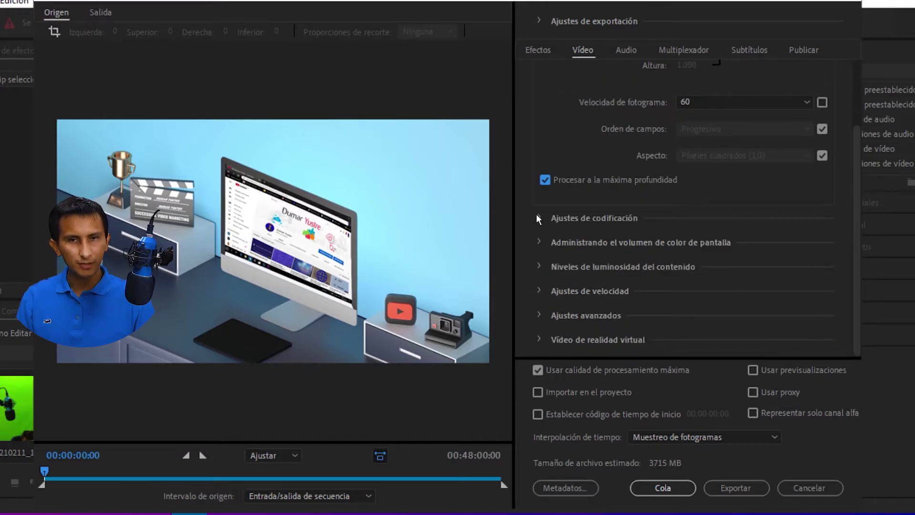
- Expand the encoding, display colour volume and content light level sections of the video settings
{"action": "left_click", "coordinate": [537, 217]}
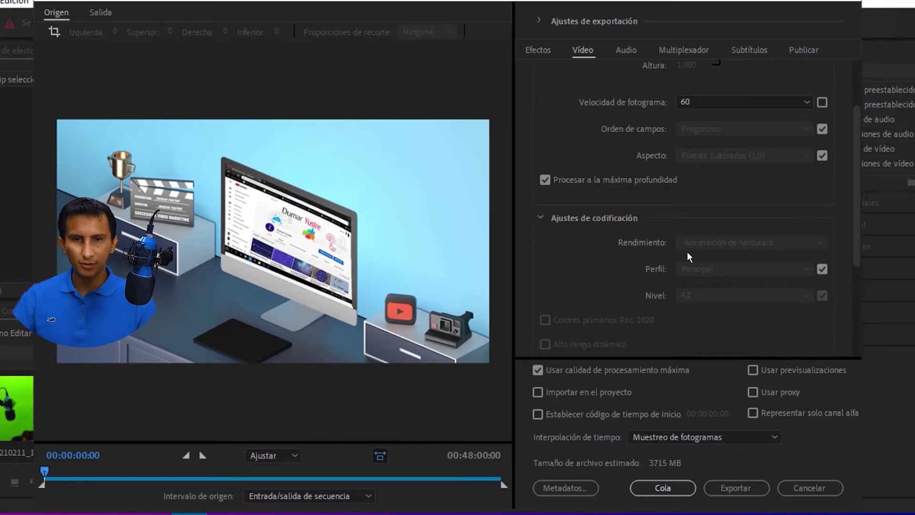
{"action": "scroll", "coordinate": [688, 256], "scroll_direction": "down", "scroll_amount": 5}
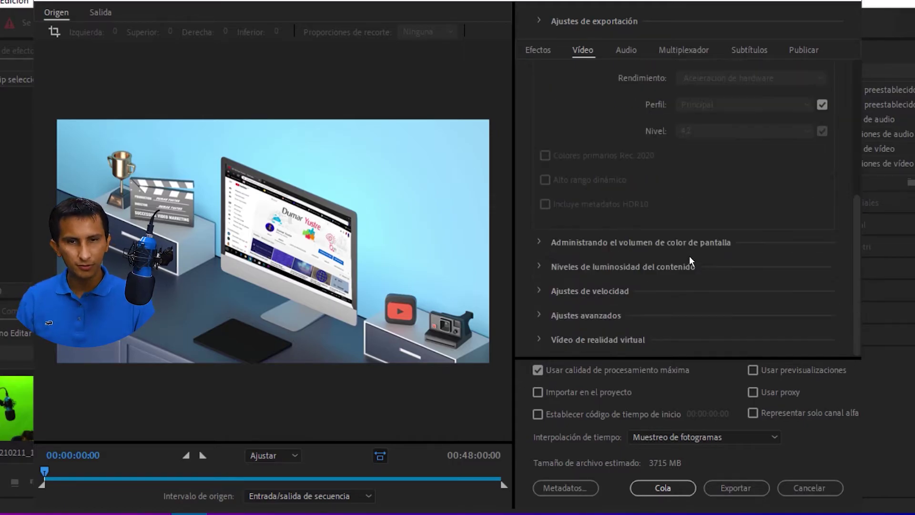
{"action": "left_click", "coordinate": [537, 242]}
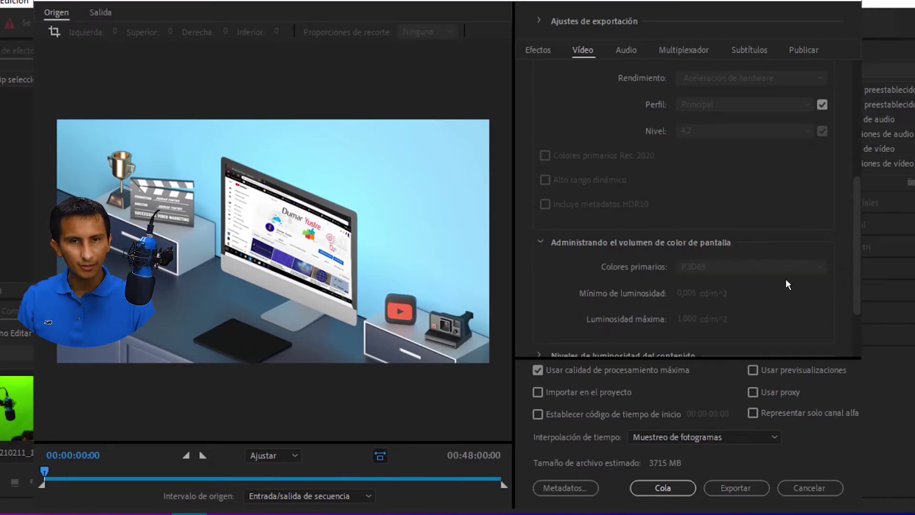
{"action": "scroll", "coordinate": [783, 282], "scroll_direction": "down", "scroll_amount": 3}
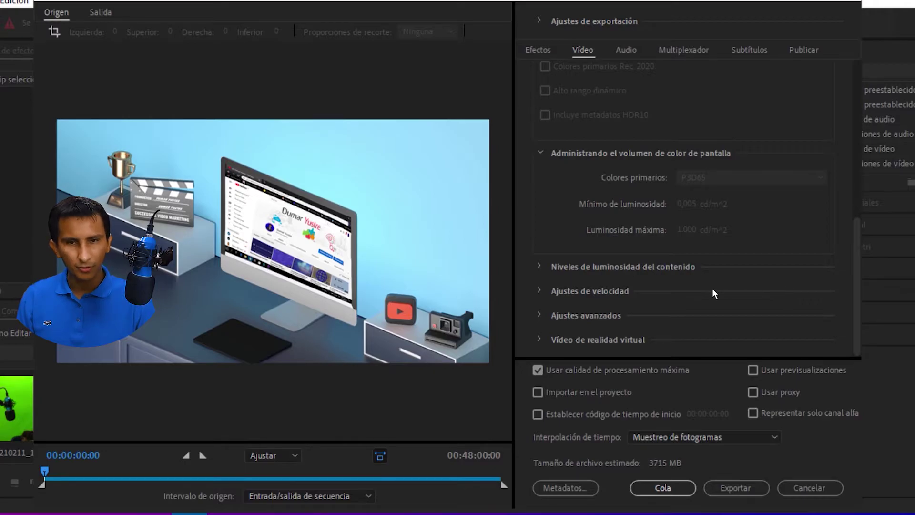
{"action": "left_click", "coordinate": [538, 263]}
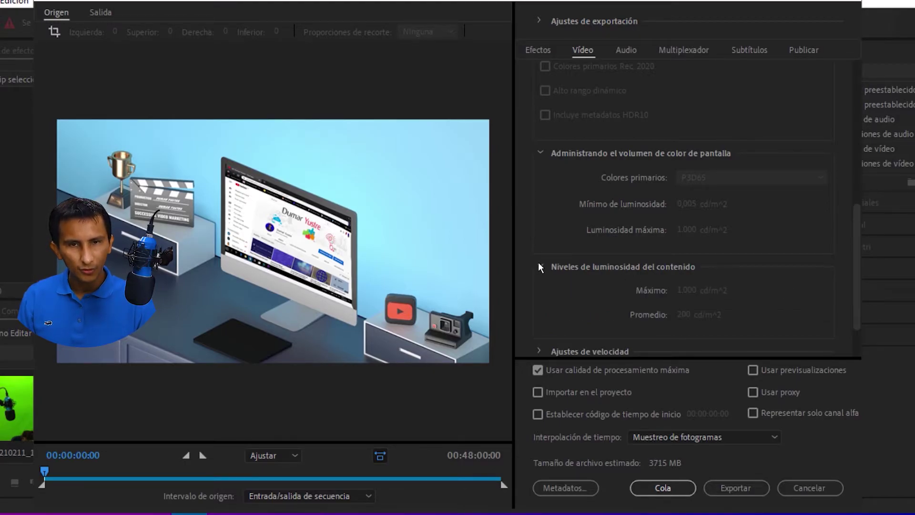
{"action": "scroll", "coordinate": [584, 279], "scroll_direction": "down", "scroll_amount": 2}
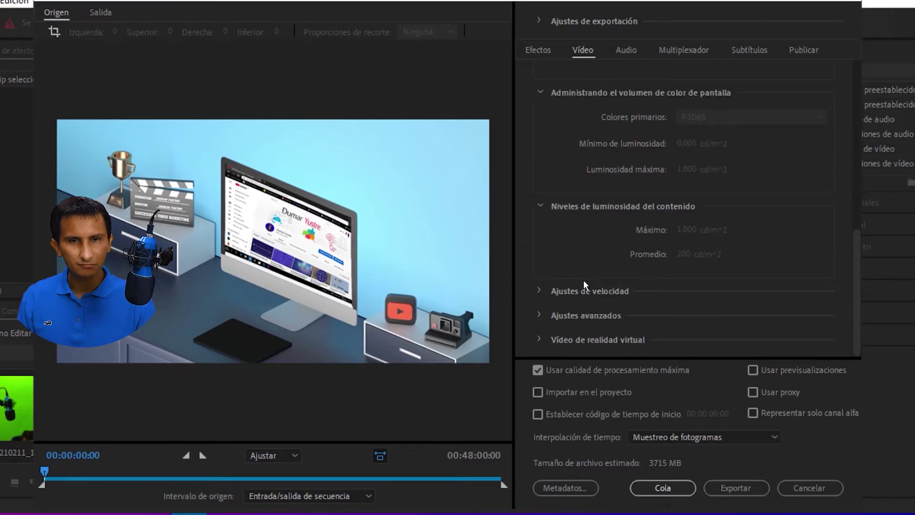
- Expand the bitrate, advanced and VR video sections to reveal VBR 1-pass at 10 Mbps
{"action": "left_click", "coordinate": [539, 290]}
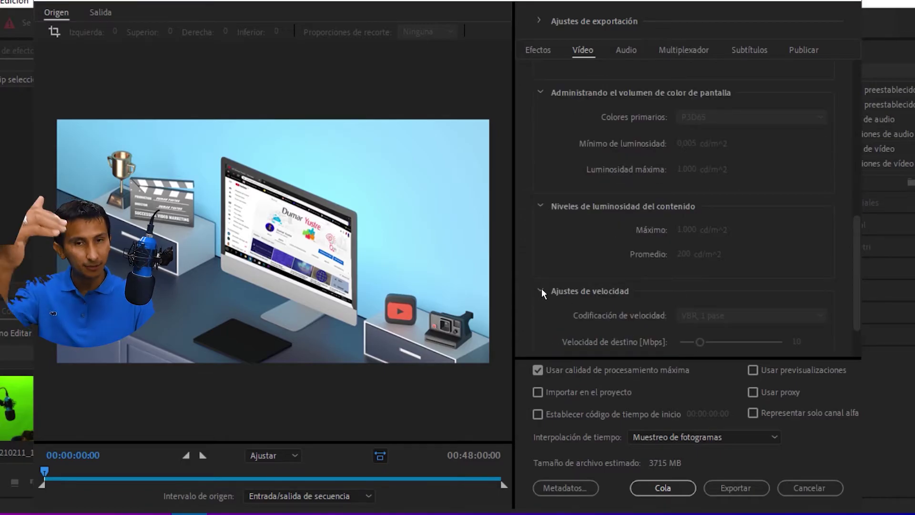
{"action": "scroll", "coordinate": [676, 262], "scroll_direction": "down", "scroll_amount": 2}
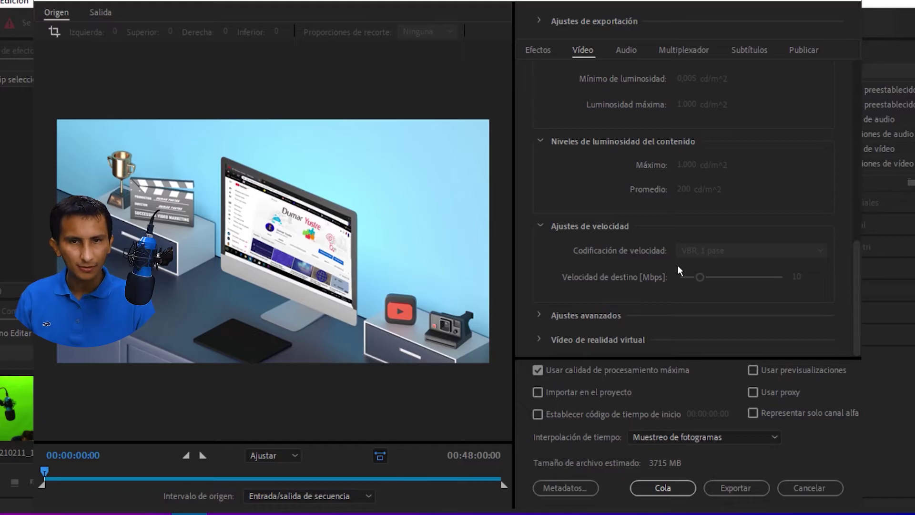
{"action": "left_click", "coordinate": [539, 315]}
{"action": "scroll", "coordinate": [557, 296], "scroll_direction": "down", "scroll_amount": 1}
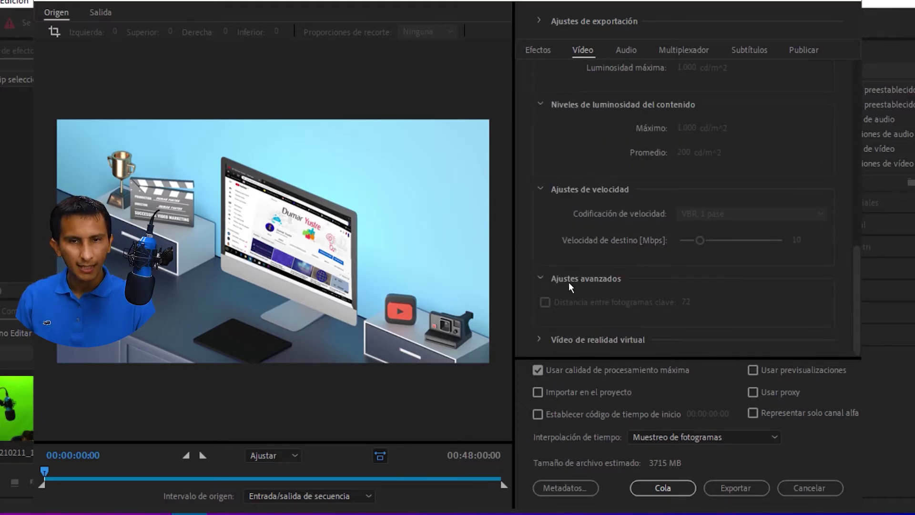
{"action": "left_click", "coordinate": [538, 339]}
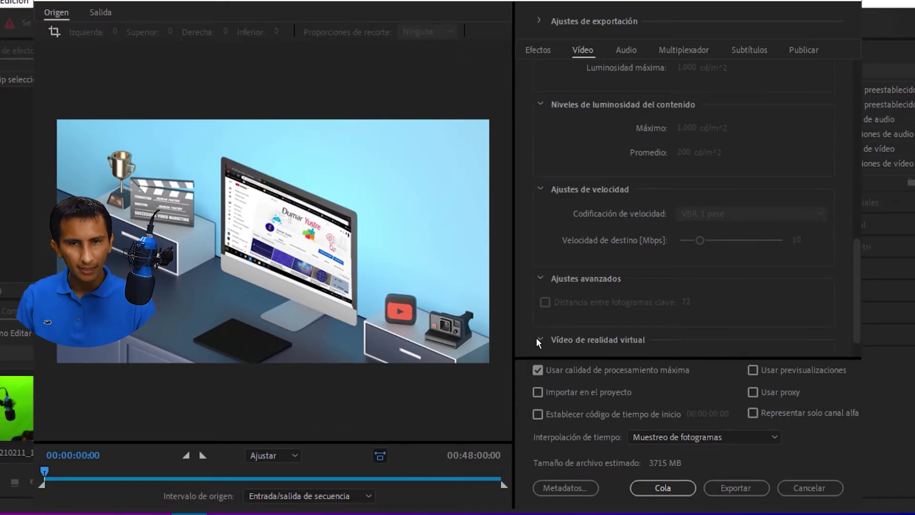
{"action": "scroll", "coordinate": [613, 315], "scroll_direction": "down", "scroll_amount": 1}
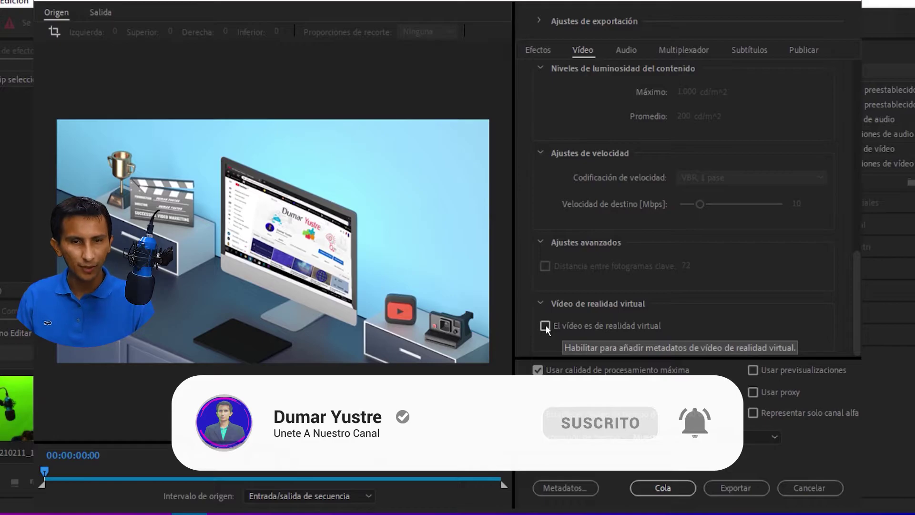
{"action": "scroll", "coordinate": [576, 315], "scroll_direction": "up", "scroll_amount": 10}
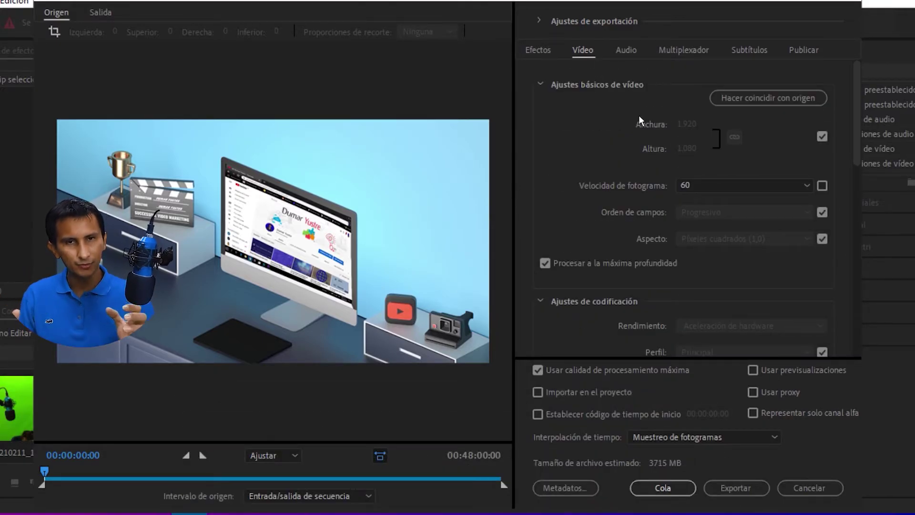
- Show the Audio tab with AAC, 48000 Hz, stereo and high-quality settings
{"action": "left_click", "coordinate": [625, 50]}
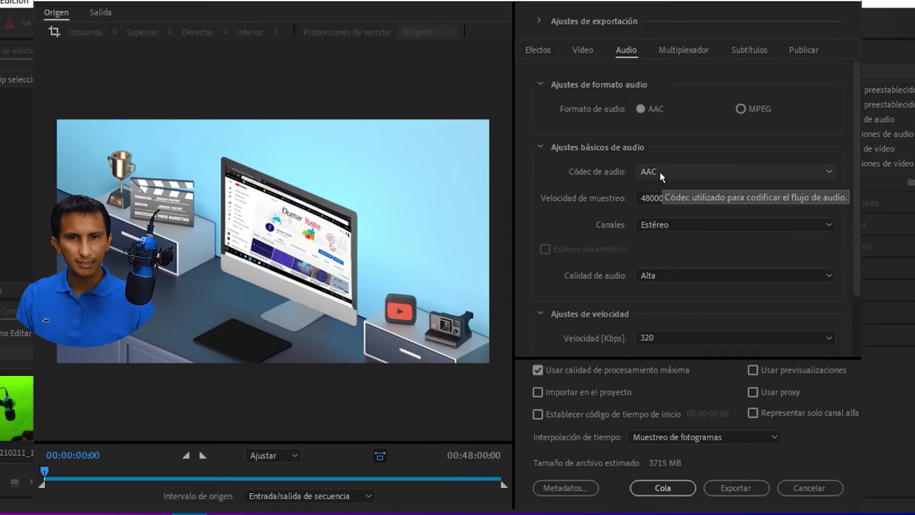
{"action": "left_click", "coordinate": [720, 198]}
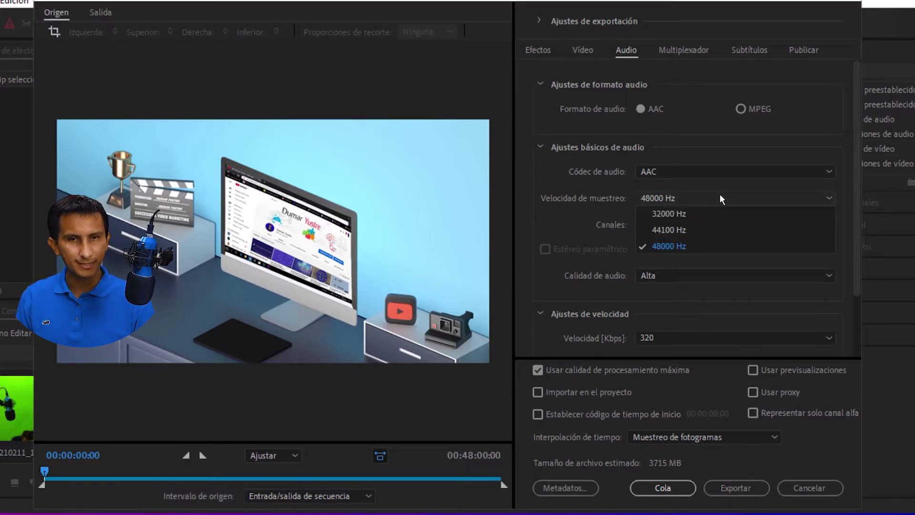
{"action": "left_click", "coordinate": [696, 244]}
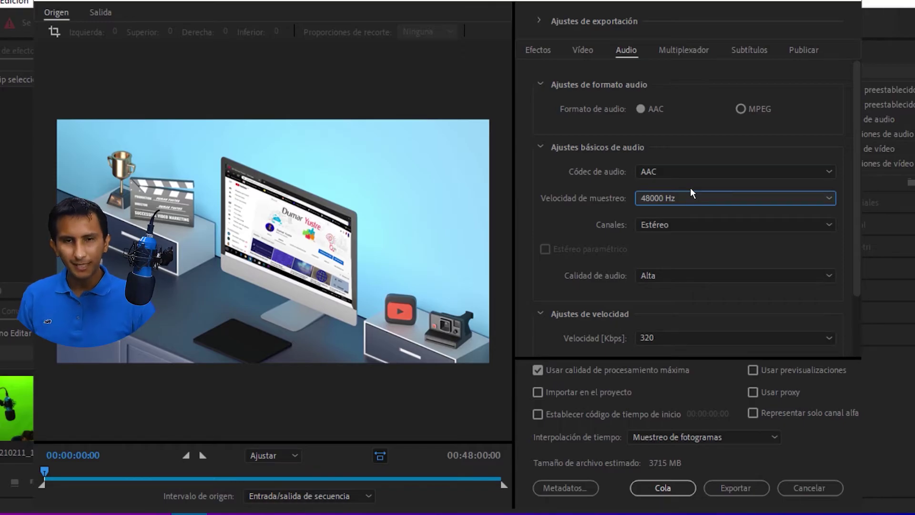
{"action": "left_click", "coordinate": [793, 223]}
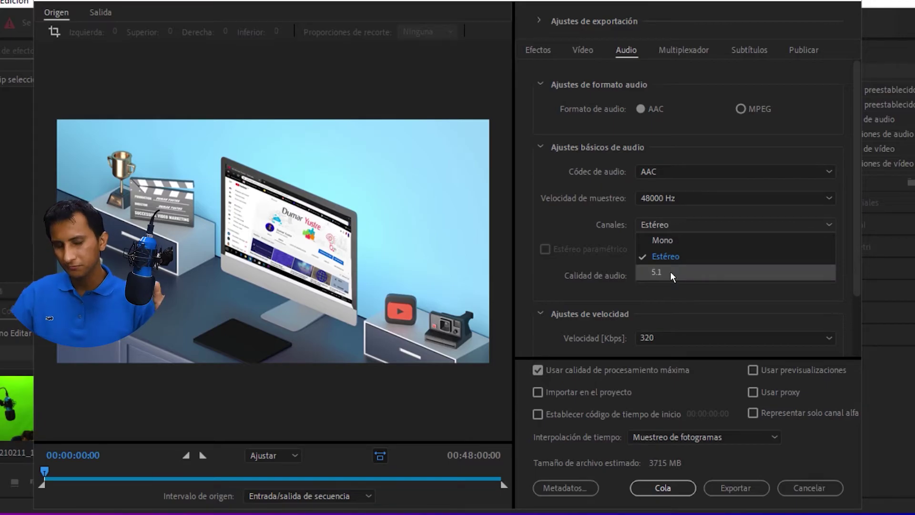
{"action": "left_click", "coordinate": [823, 222]}
{"action": "left_click", "coordinate": [824, 222]}
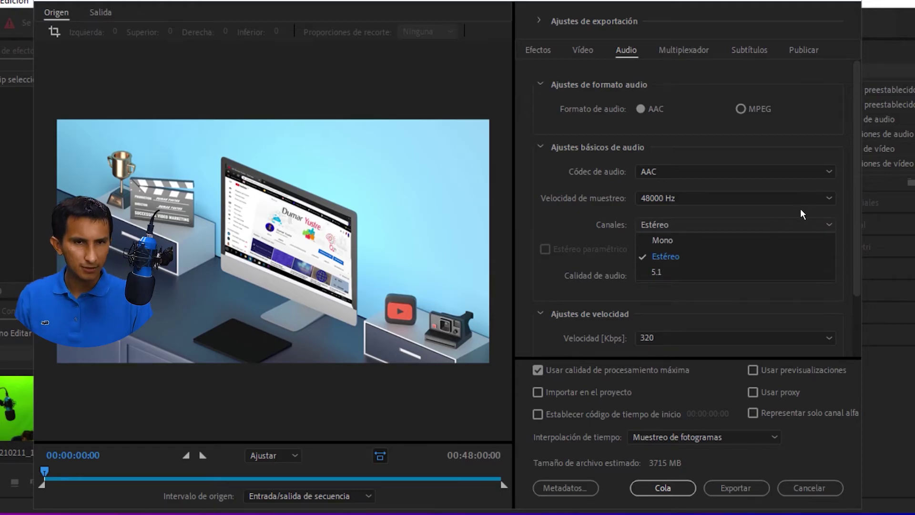
{"action": "left_click", "coordinate": [831, 218]}
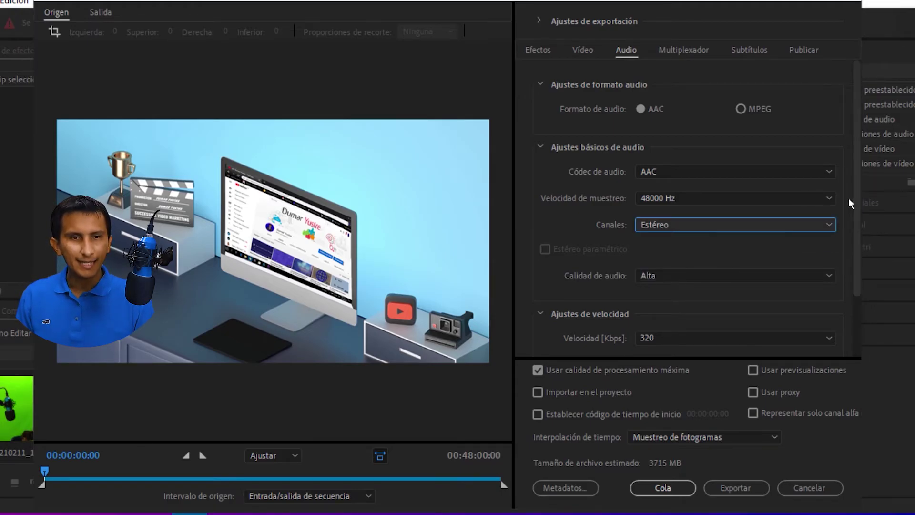
{"action": "scroll", "coordinate": [853, 210], "scroll_direction": "down", "scroll_amount": 2}
- Keep AAC audio quality at Alta and the audio bitrate at 320 kbps
{"action": "left_click", "coordinate": [826, 200]}
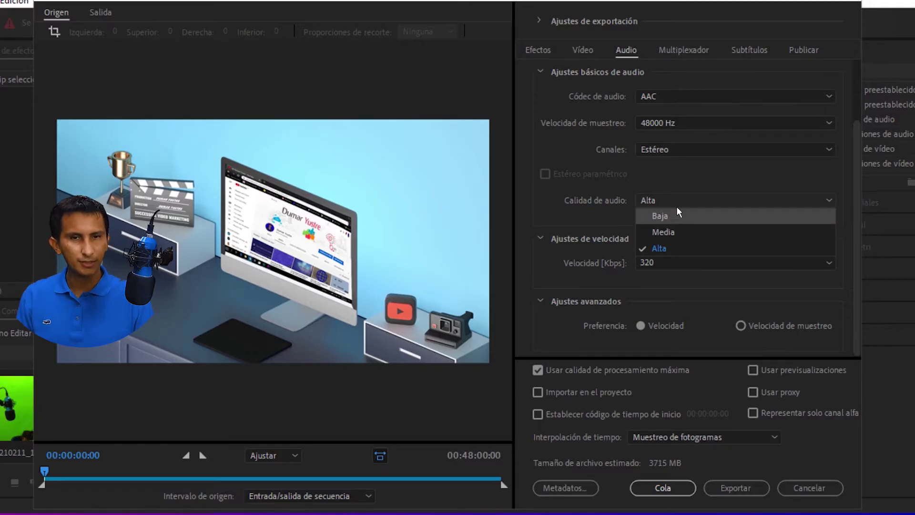
{"action": "left_click", "coordinate": [675, 246]}
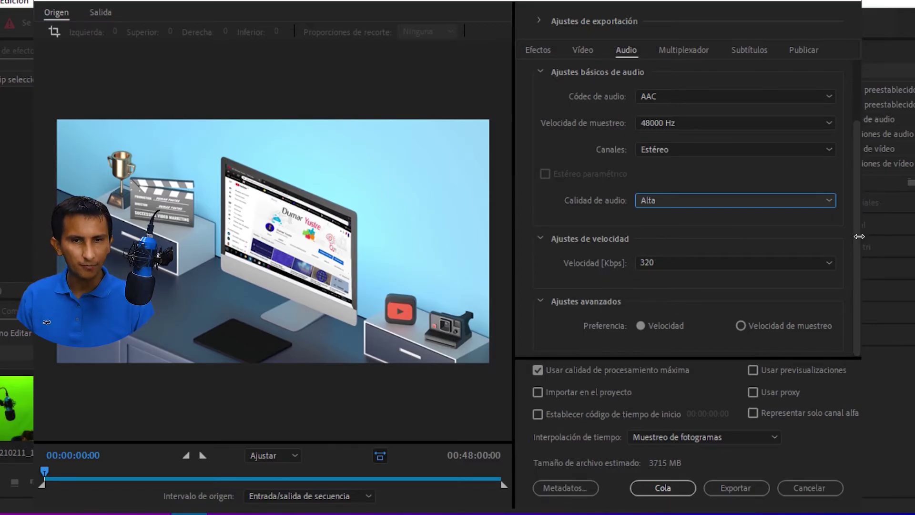
{"action": "left_click", "coordinate": [820, 263]}
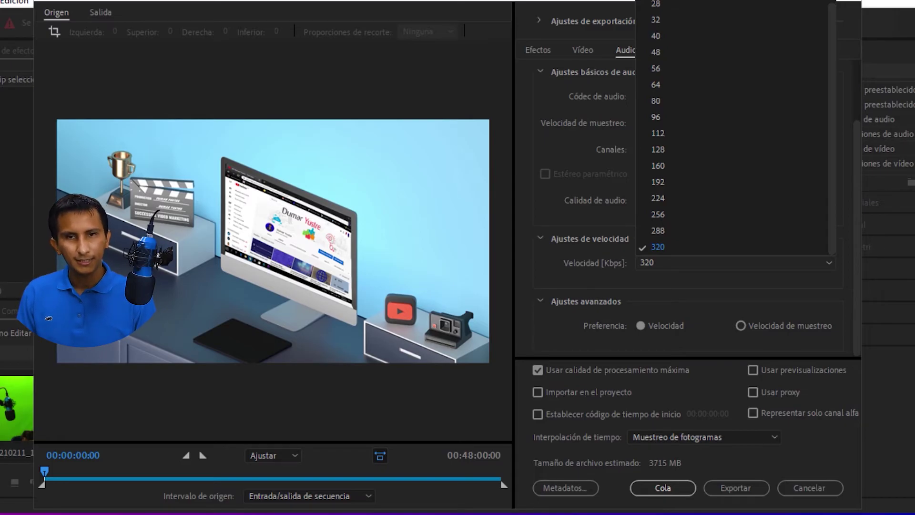
{"action": "left_click", "coordinate": [738, 246]}
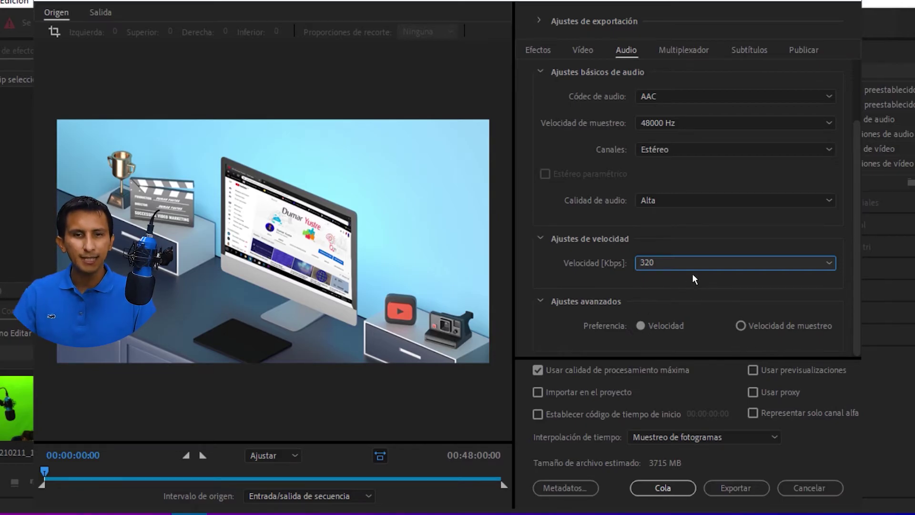
{"action": "scroll", "coordinate": [700, 224], "scroll_direction": "up", "scroll_amount": 2}
- Check the Multiplexer (MP4, Standard compatibility), Subtitles and Publish tabs, then return to Video
{"action": "left_click", "coordinate": [668, 44]}
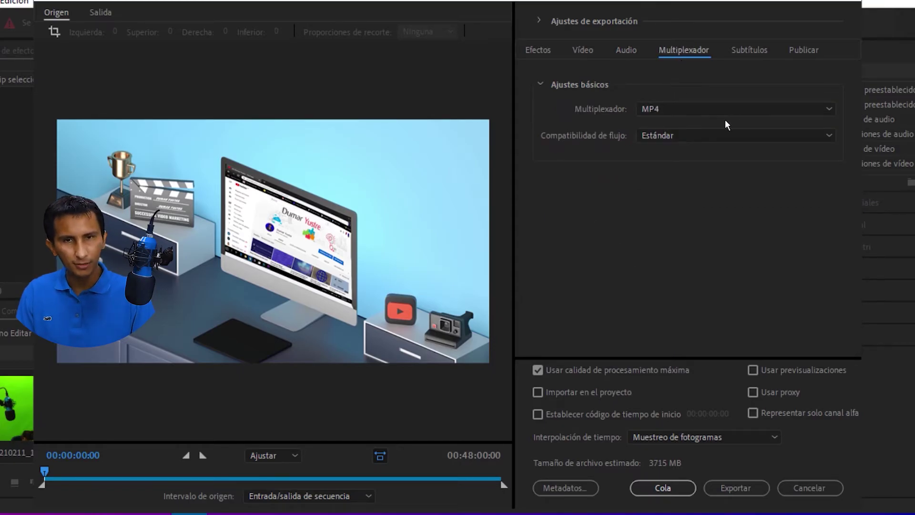
{"action": "left_click", "coordinate": [725, 136]}
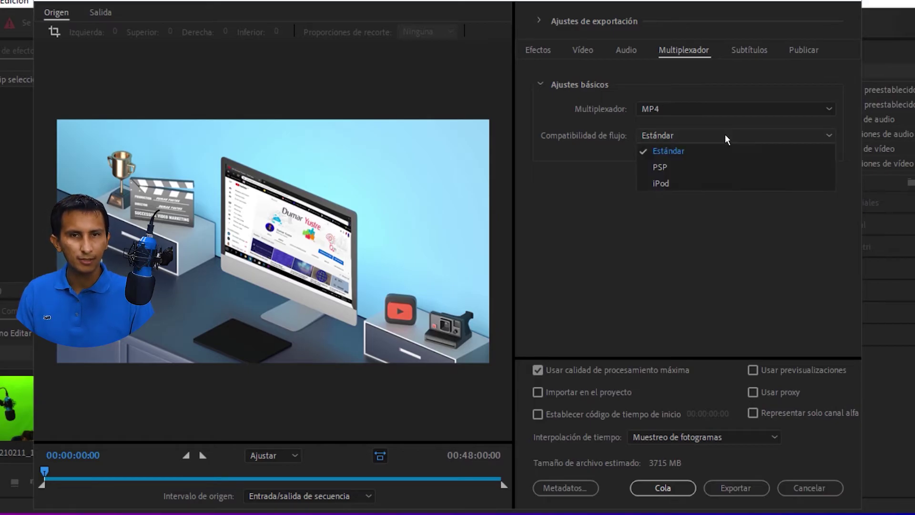
{"action": "left_click", "coordinate": [724, 135]}
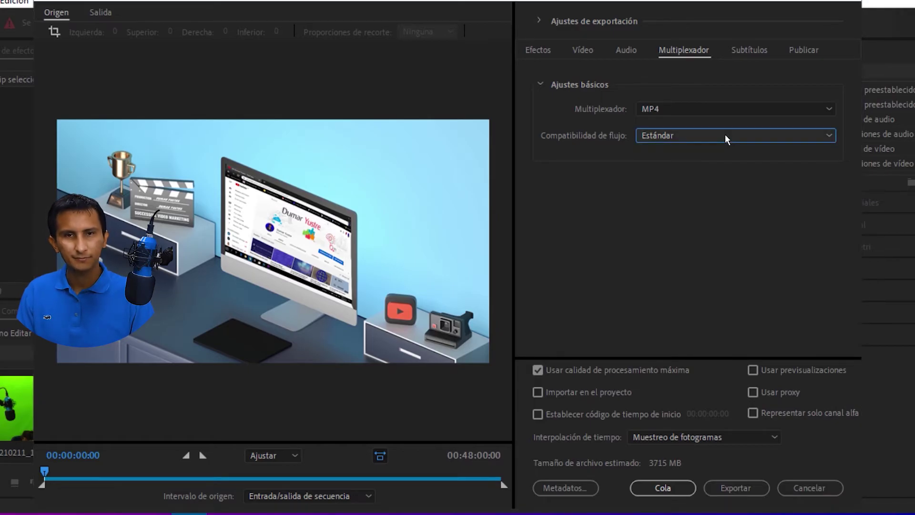
{"action": "left_click", "coordinate": [742, 50]}
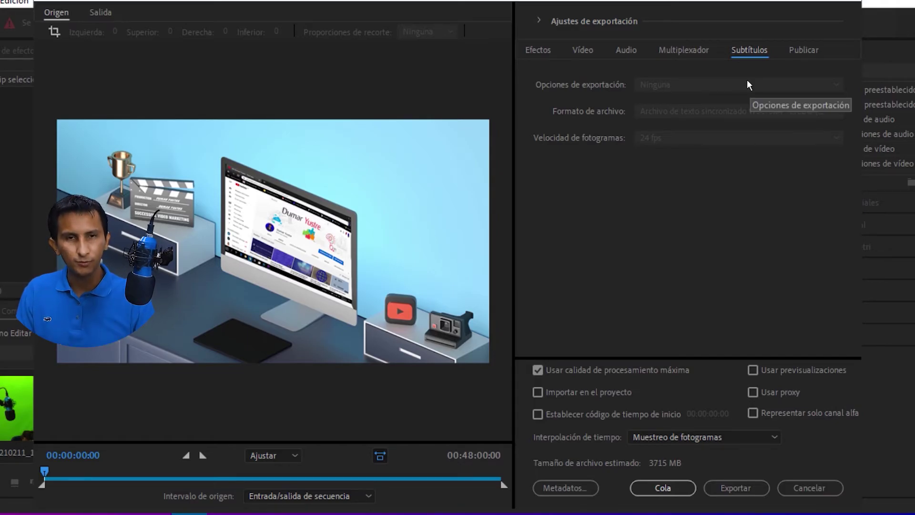
{"action": "left_click", "coordinate": [805, 48]}
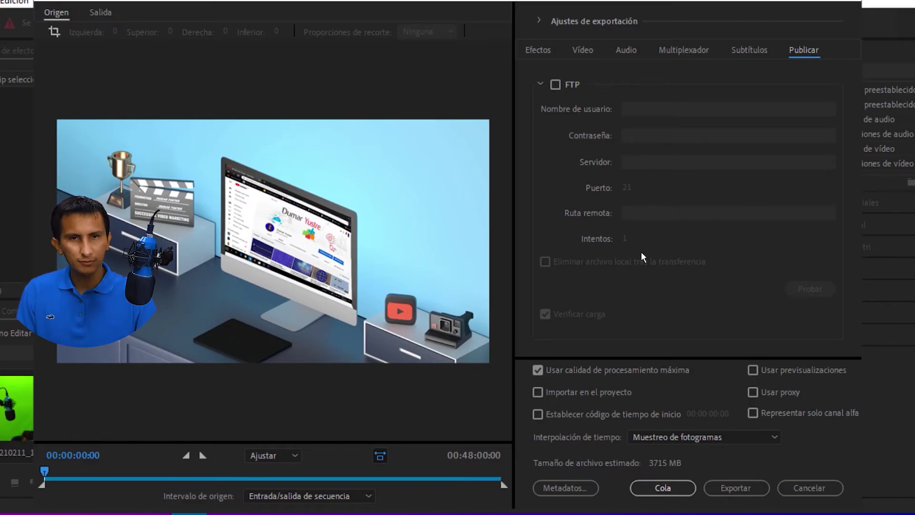
{"action": "left_click", "coordinate": [583, 50]}
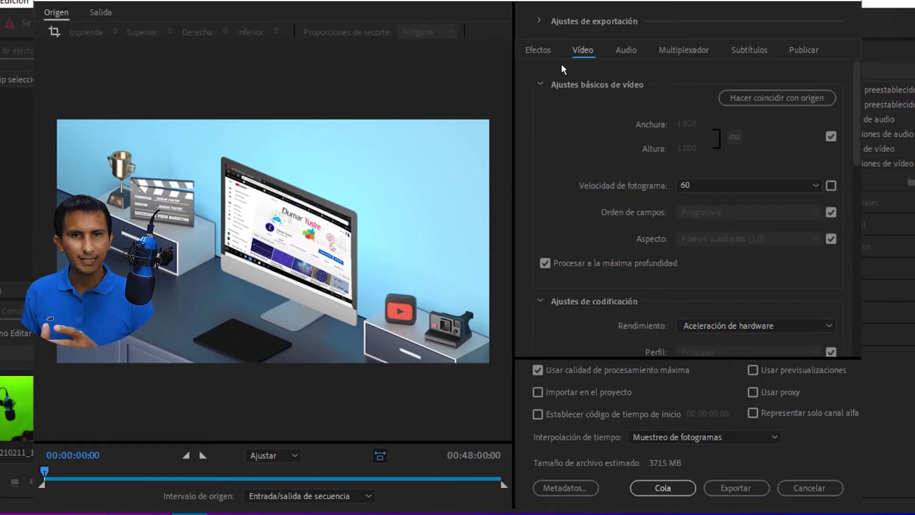
- Show the Effects tab listing every export effect unchecked, from Lumetri look to volume normalization
{"action": "left_click", "coordinate": [627, 49]}
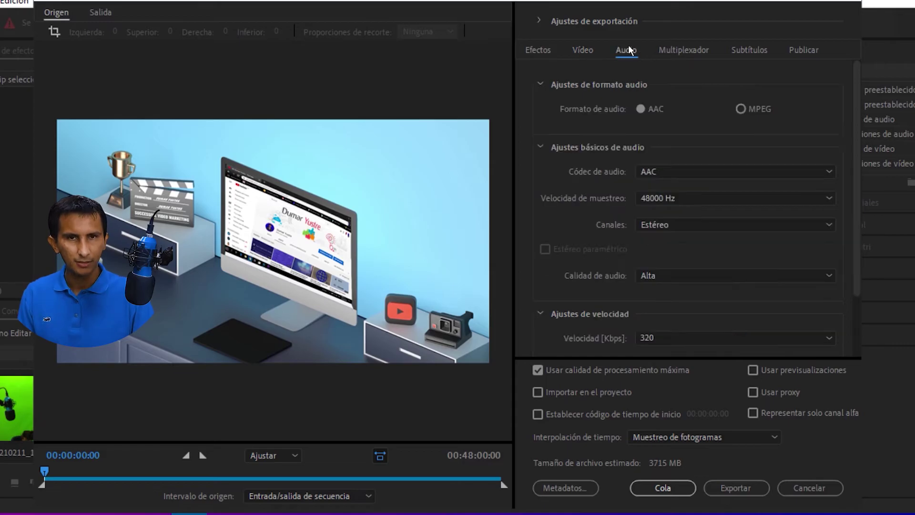
{"action": "left_click", "coordinate": [534, 45]}
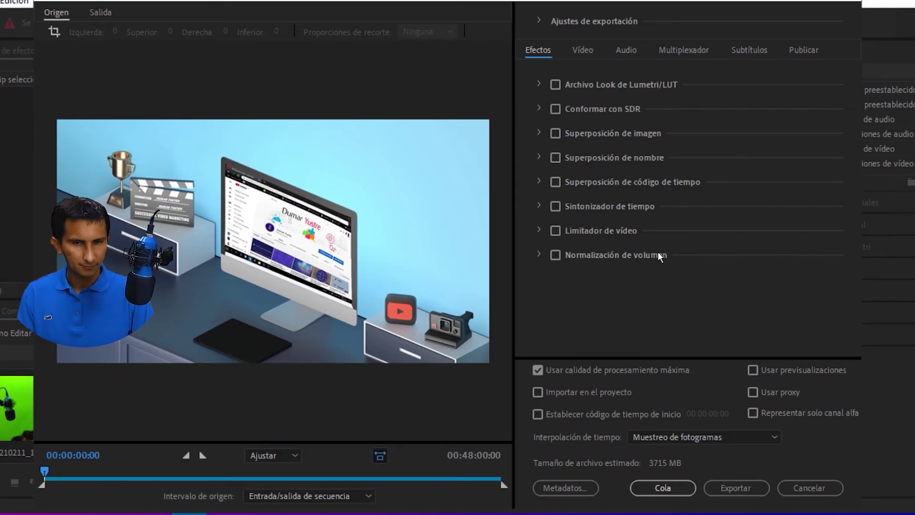
- Expand the main export settings summary for Nueva Intro 2020.mp4 at 1920×1080, 60 fps
{"action": "left_click", "coordinate": [580, 50]}
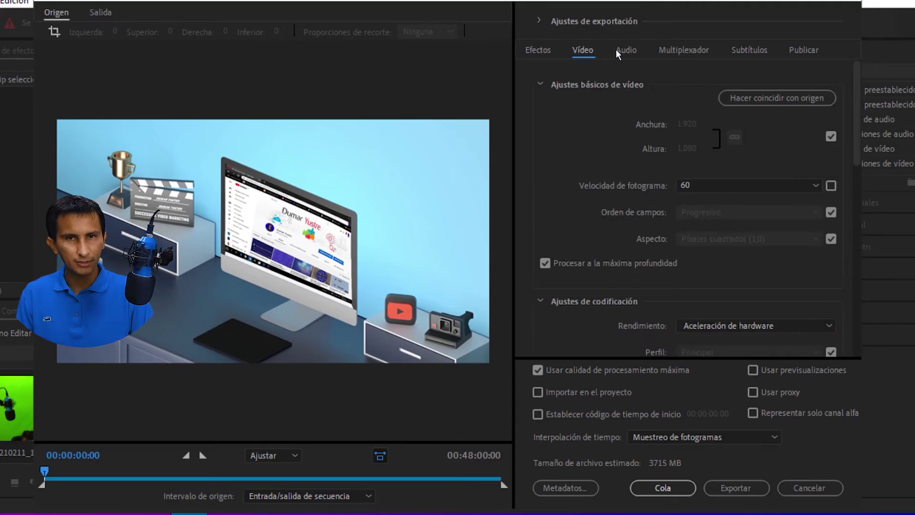
{"action": "left_click", "coordinate": [621, 49]}
{"action": "left_click", "coordinate": [581, 47]}
{"action": "left_click", "coordinate": [532, 50]}
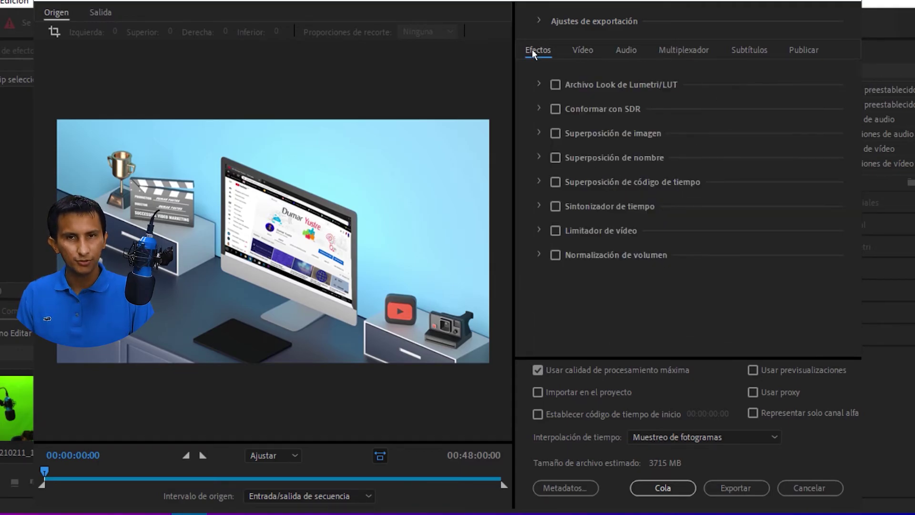
{"action": "left_click", "coordinate": [538, 19]}
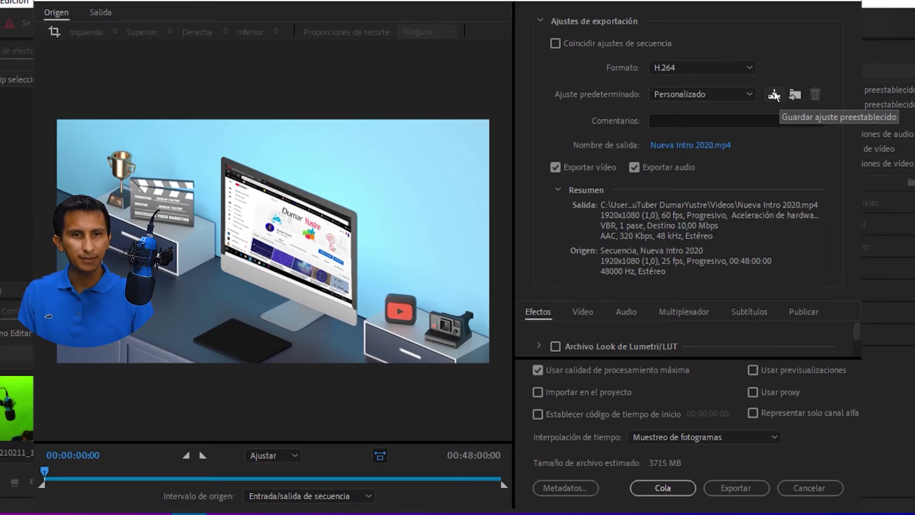
- Save a preset named 'Prueba' with effect and publishing settings included
{"action": "left_click", "coordinate": [775, 94]}
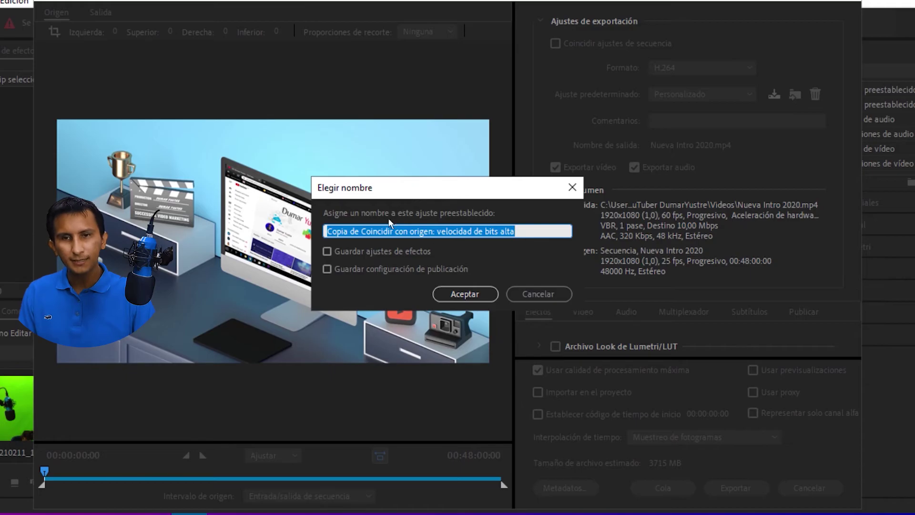
{"action": "left_click", "coordinate": [525, 229]}
{"action": "left_click_drag", "start_coordinate": [525, 229], "coordinate": [289, 228]}
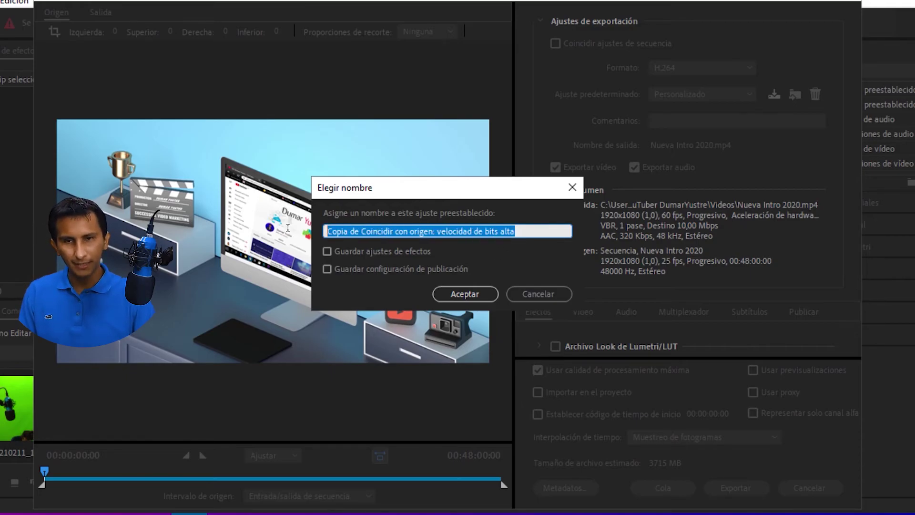
{"action": "key", "text": "BackSpace"}
{"action": "type", "text": "Pr"}
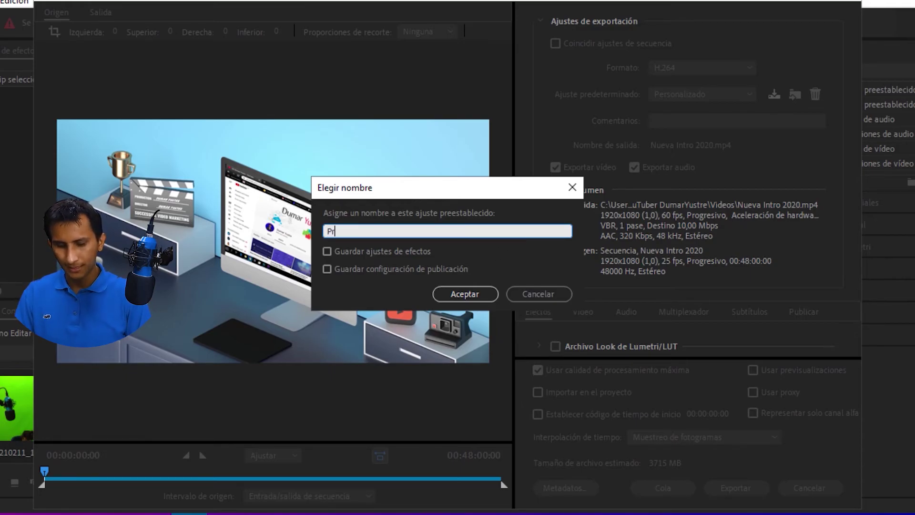
{"action": "type", "text": "ueba"}
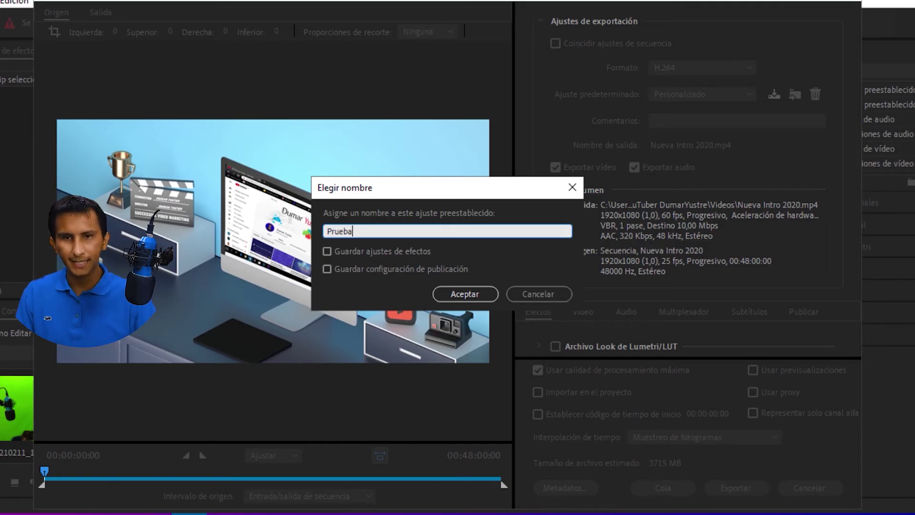
{"action": "left_click", "coordinate": [326, 251]}
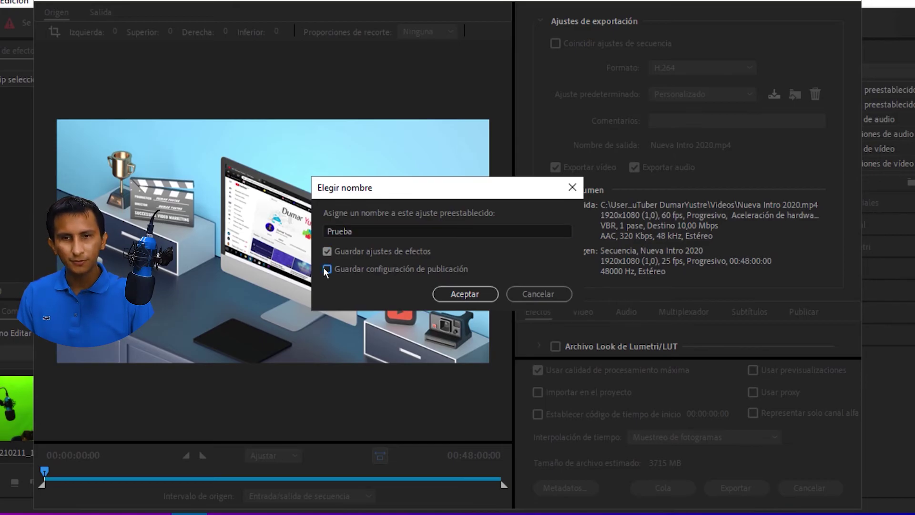
{"action": "left_click", "coordinate": [326, 268]}
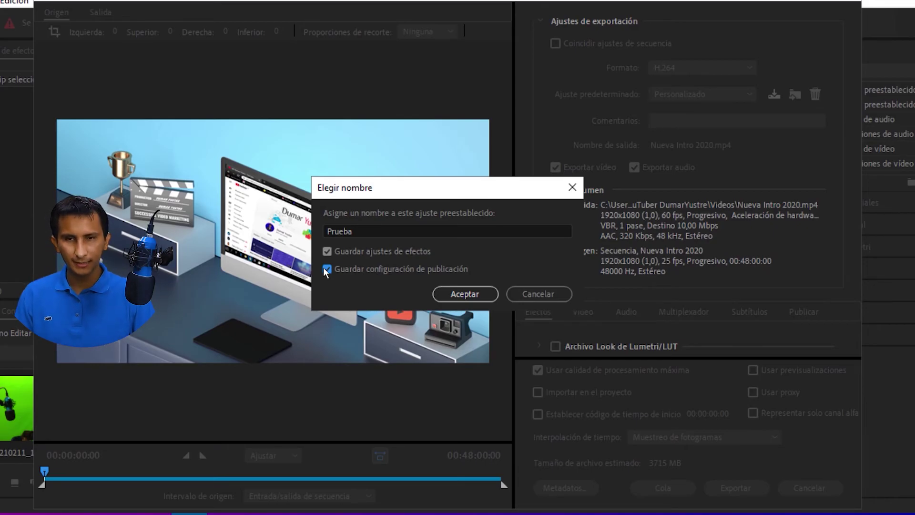
{"action": "left_click", "coordinate": [326, 269]}
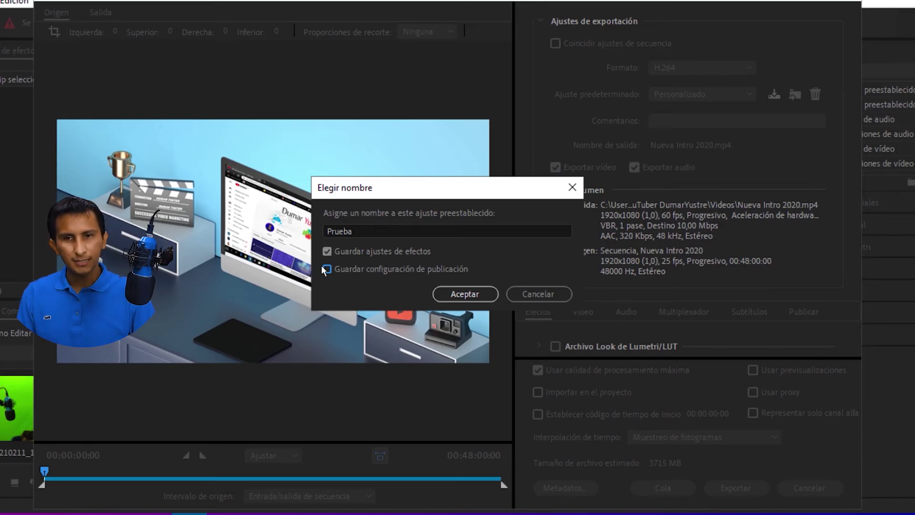
{"action": "left_click", "coordinate": [326, 268]}
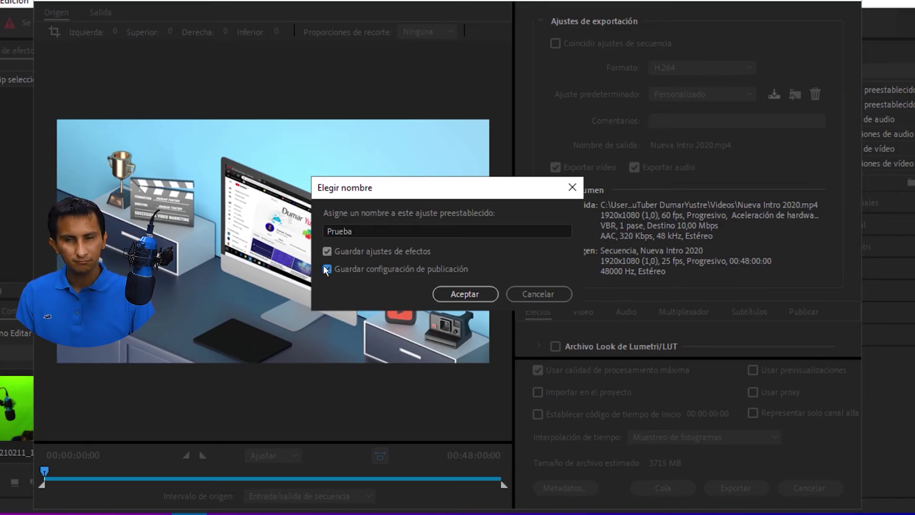
{"action": "left_click", "coordinate": [468, 293]}
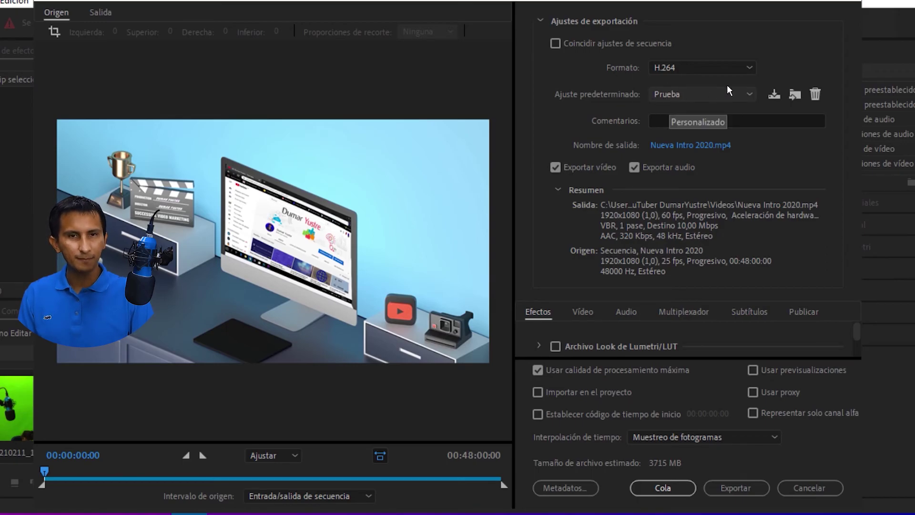
- Switch the export preset from Prueba to the channel's custom preset
{"action": "left_click", "coordinate": [739, 91]}
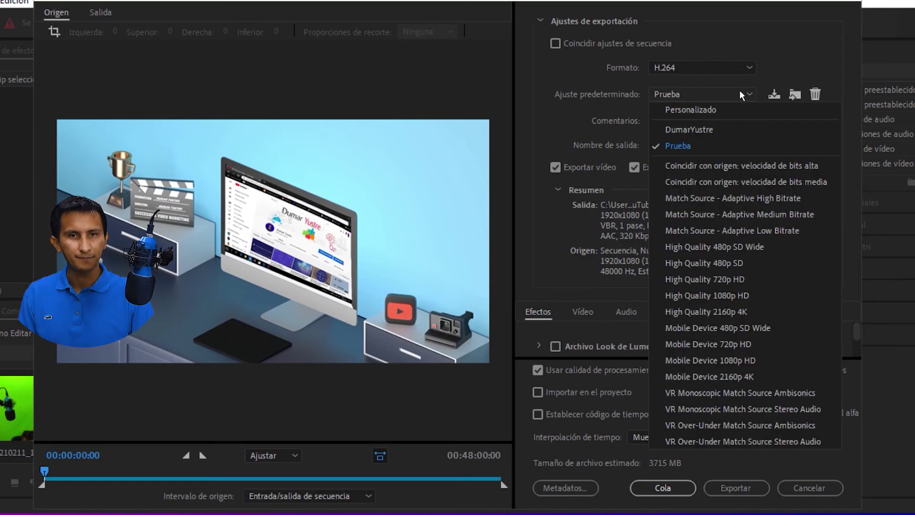
{"action": "left_click", "coordinate": [698, 129]}
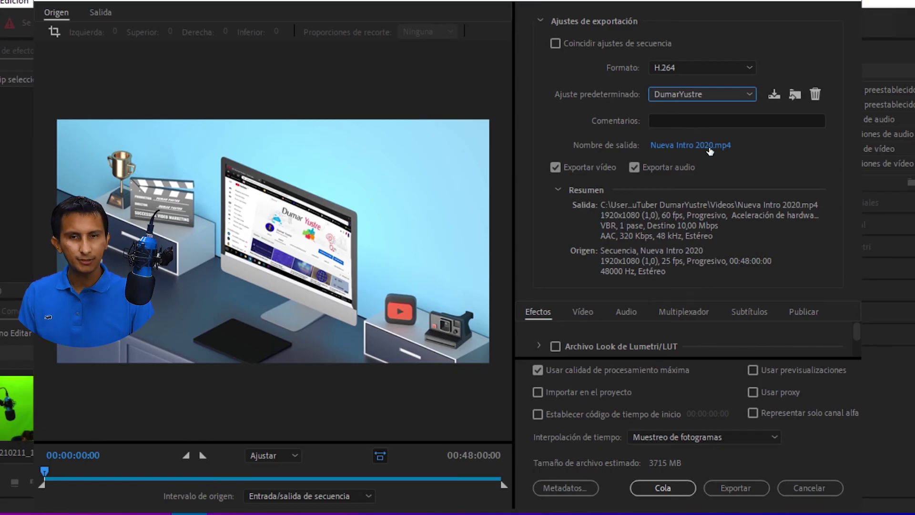
{"action": "mouse_move", "coordinate": [681, 370]}
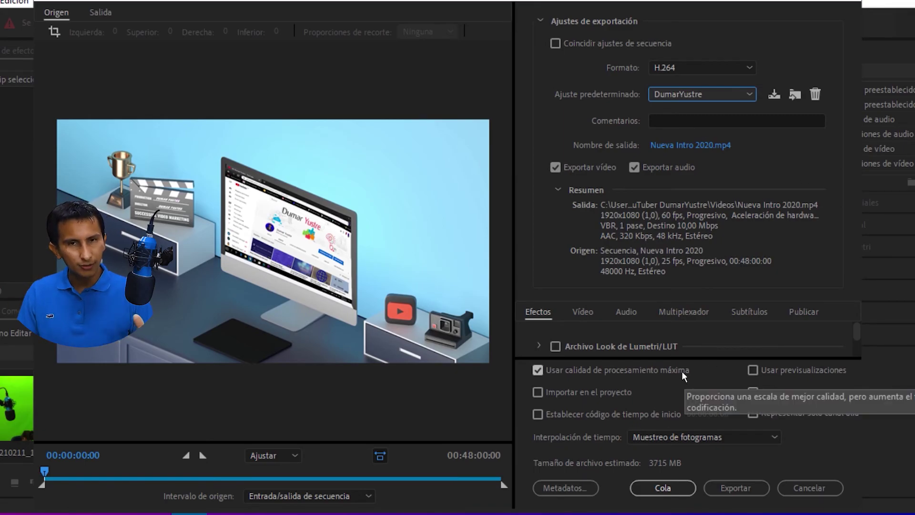